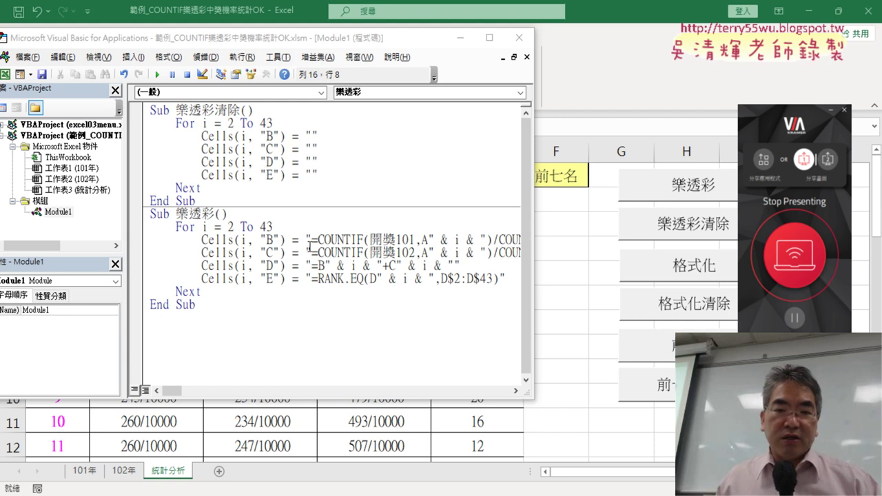
Rearrange the code window and inspect the formulas in cells B2, B3, B4 and C2.
left_click_drag(534, 279, 706, 279)
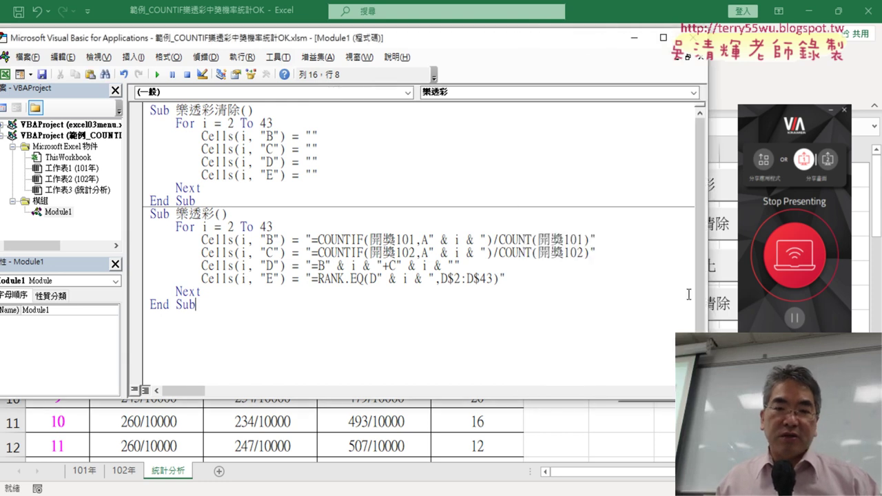
left_click_drag(359, 38, 605, 33)
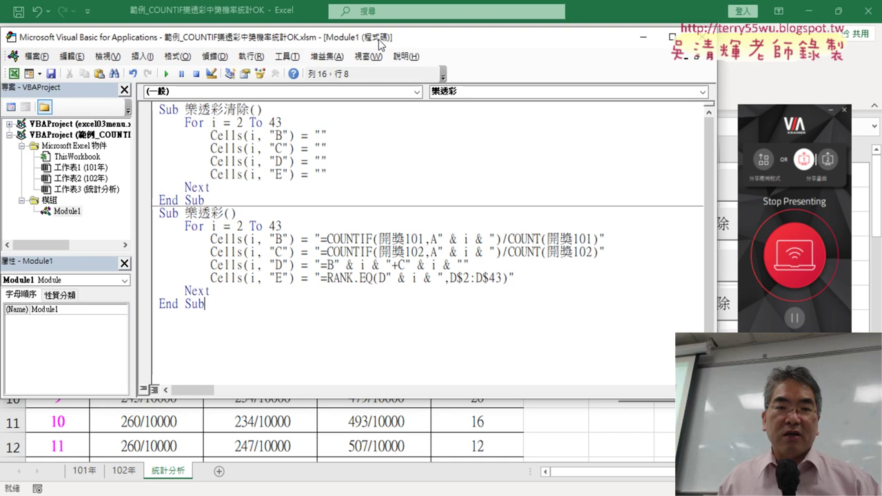
double_click(563, 131)
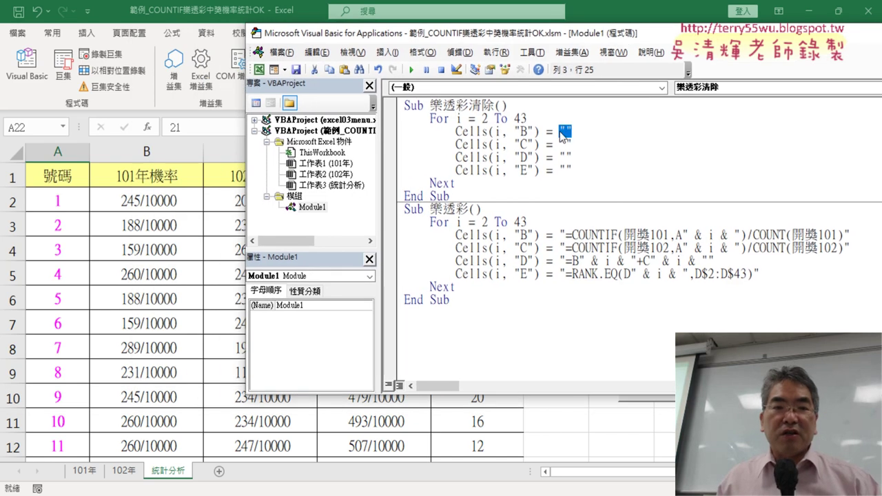
left_click(172, 202)
left_click(170, 231)
left_click(171, 251)
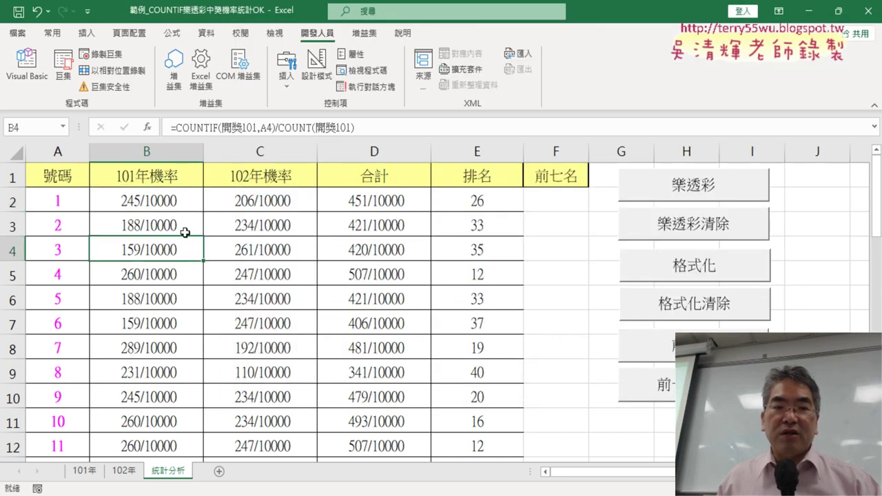
left_click(176, 204)
left_click(274, 201)
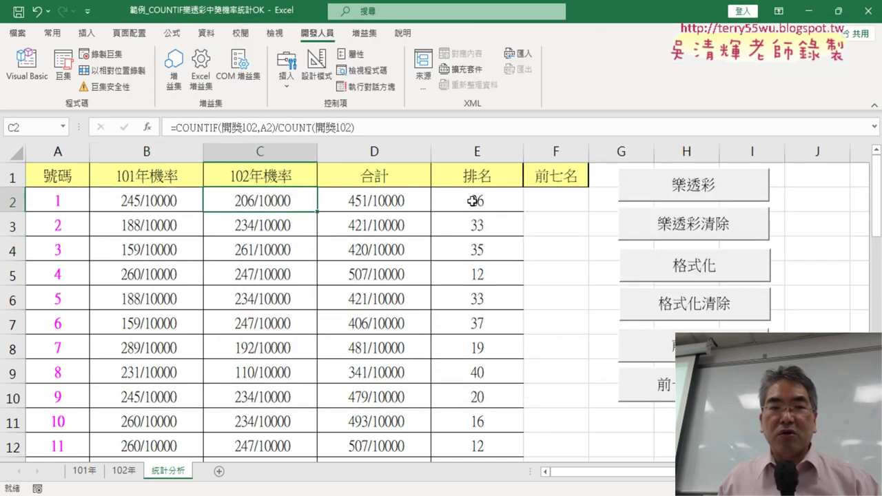
Review the COUNTIF line in 樂透彩 and reposition the narrowed code window over the sheet.
left_click(43, 76)
left_click(644, 230)
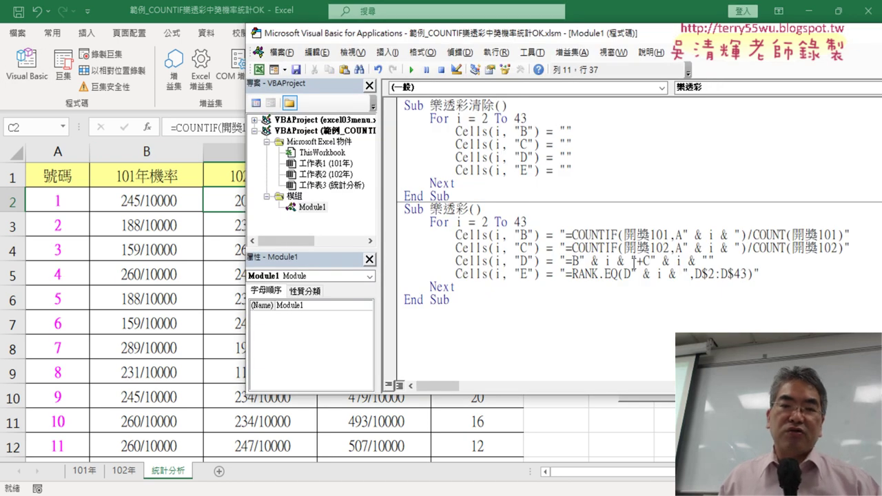
left_click_drag(607, 39, 417, 40)
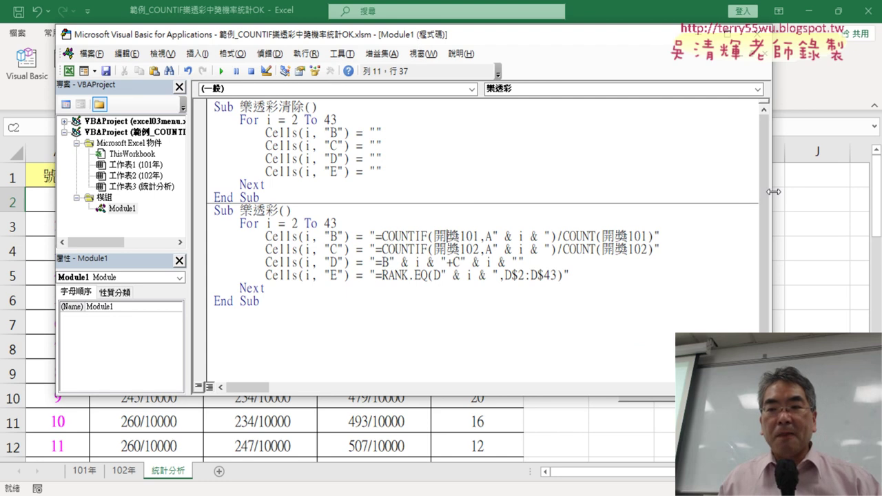
left_click_drag(773, 191, 591, 200)
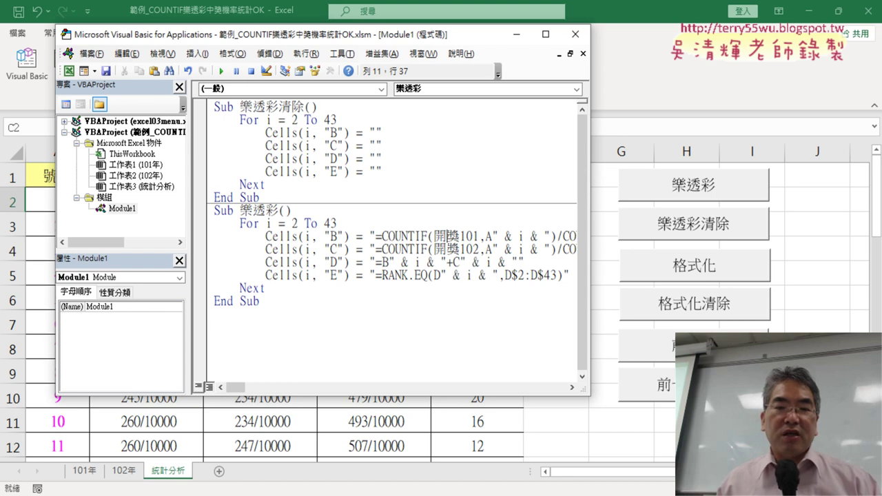
Add an empty Sub 格式化() procedure below the last End Sub in Module1.
left_click(265, 321)
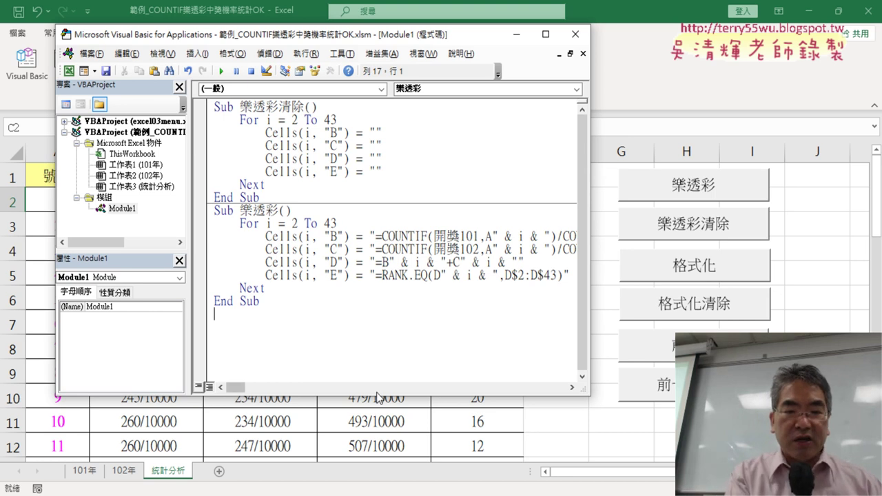
type("su")
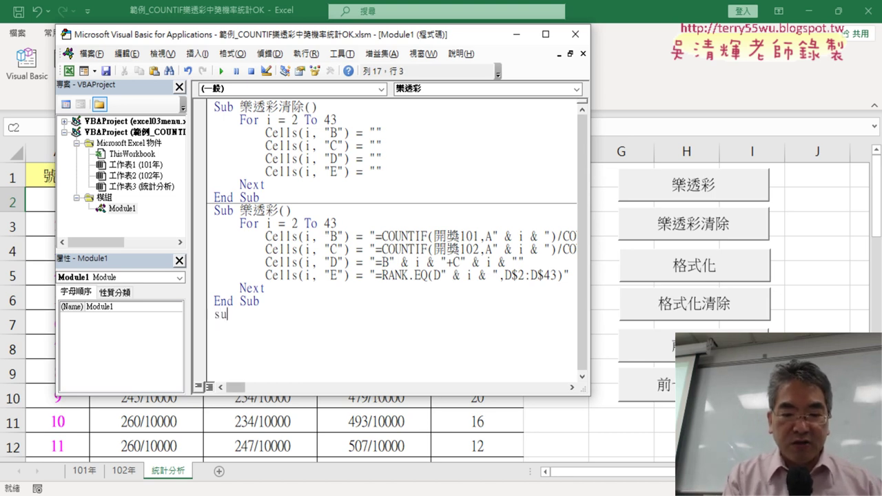
type("b ")
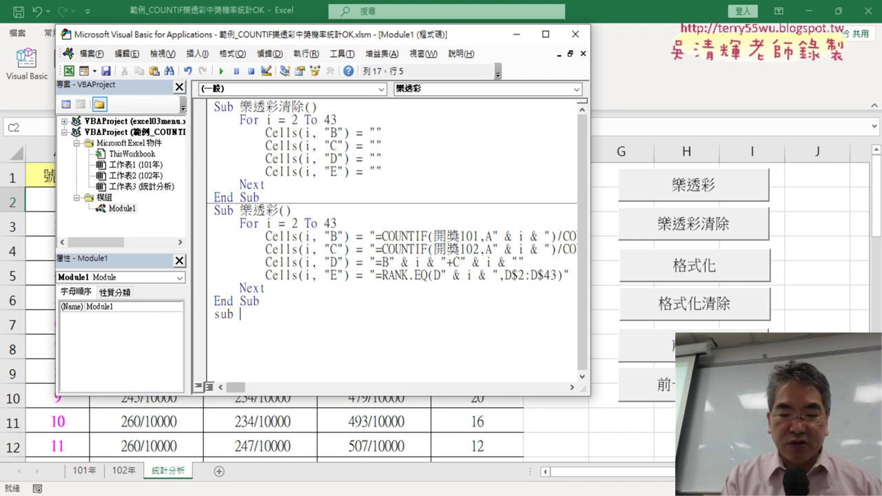
type("《")
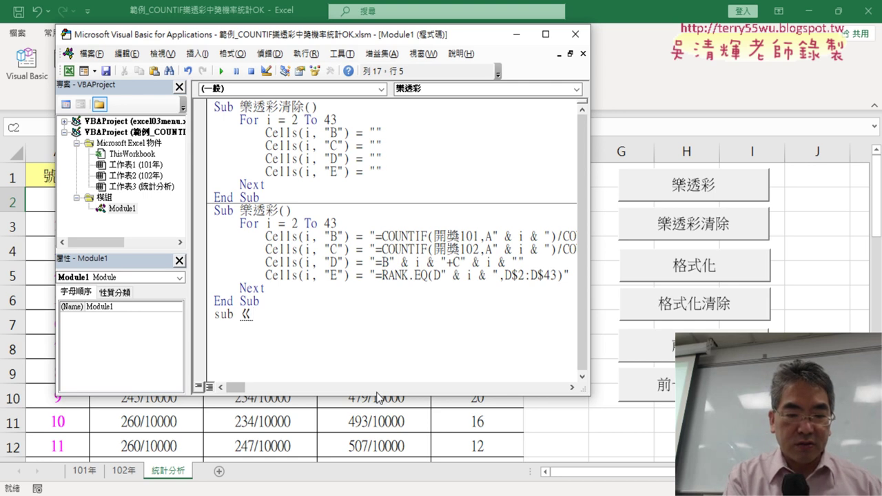
type("ㄜ6ㄕ4")
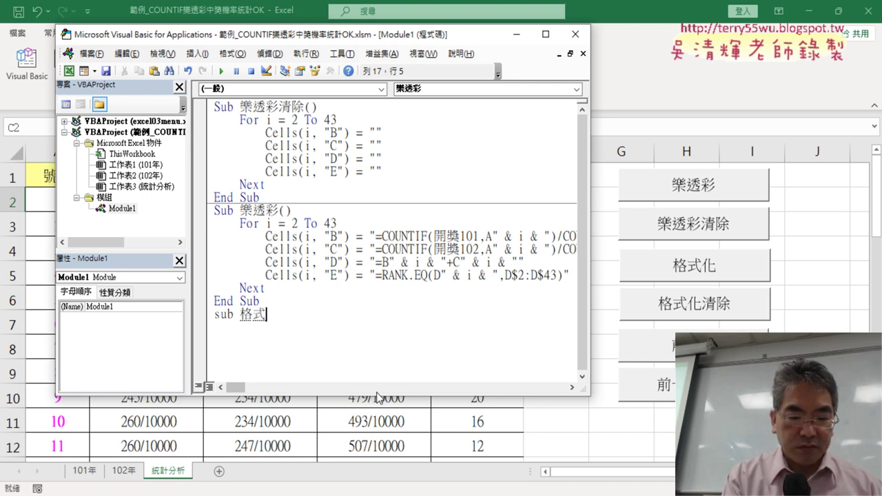
type("ㄏㄨㄚ4")
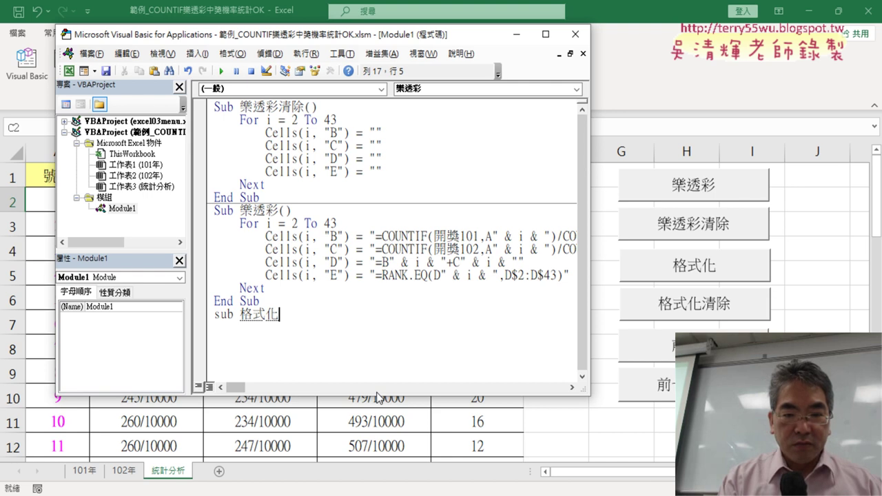
key("Return")
key("Return")
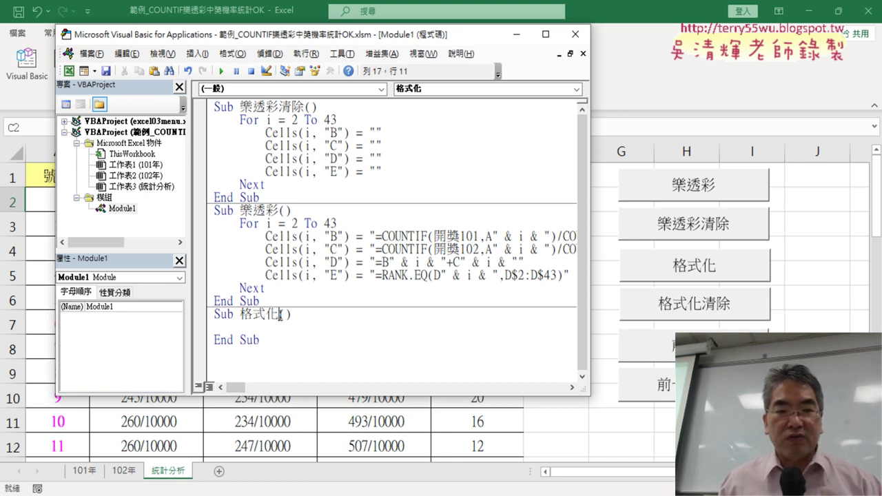
left_click_drag(280, 315, 292, 339)
left_click(295, 328)
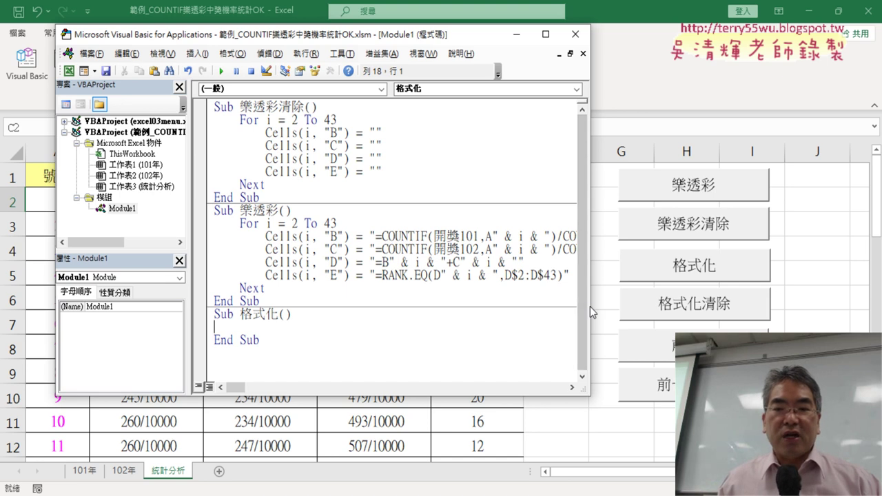
left_click_drag(590, 306, 448, 289)
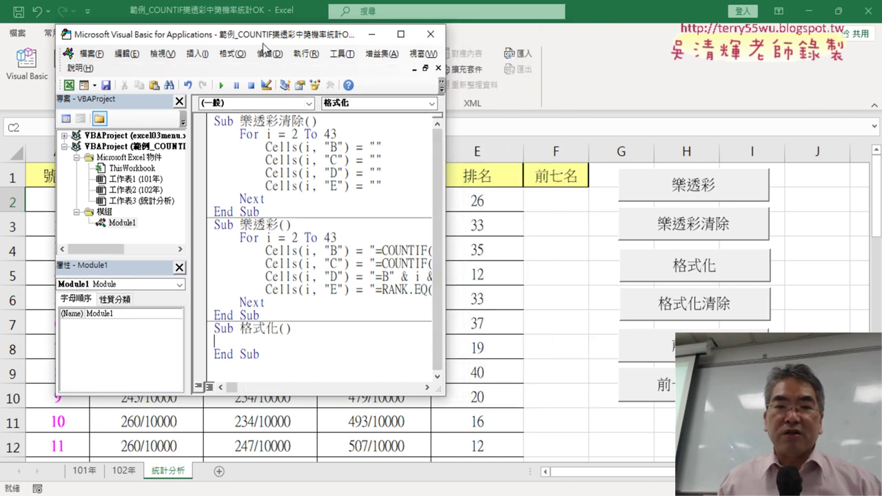
Move the VBA editor to the right so the ranking table in columns A–E shows.
left_click_drag(266, 35, 720, 49)
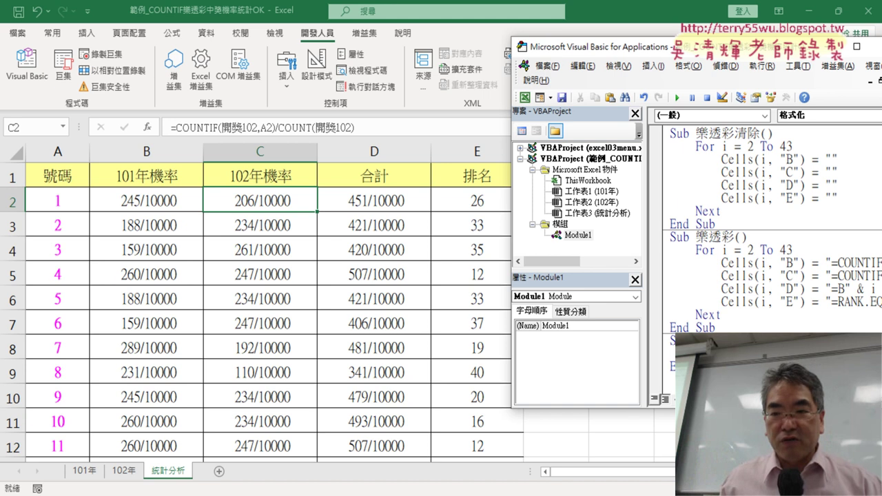
Start the For i = 2 To 43 loop in 格式化, testing Cells(i, "E") <= 7.
left_click_drag(794, 250, 698, 250)
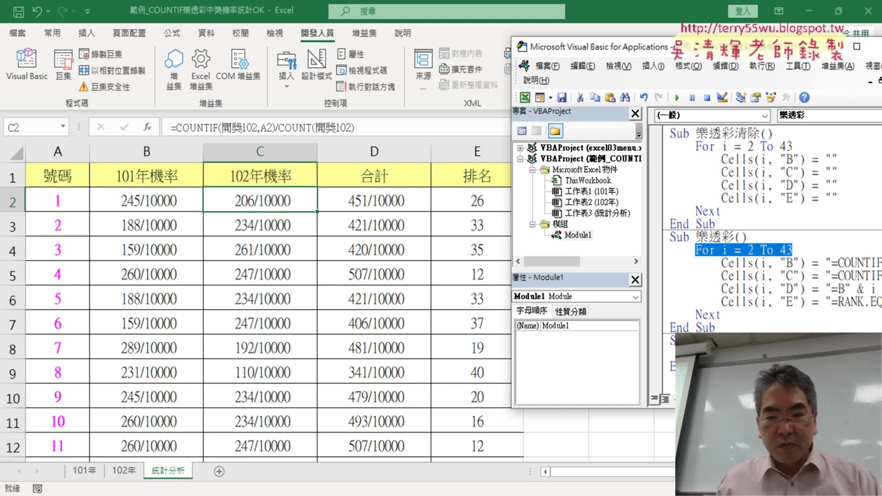
left_click(696, 354)
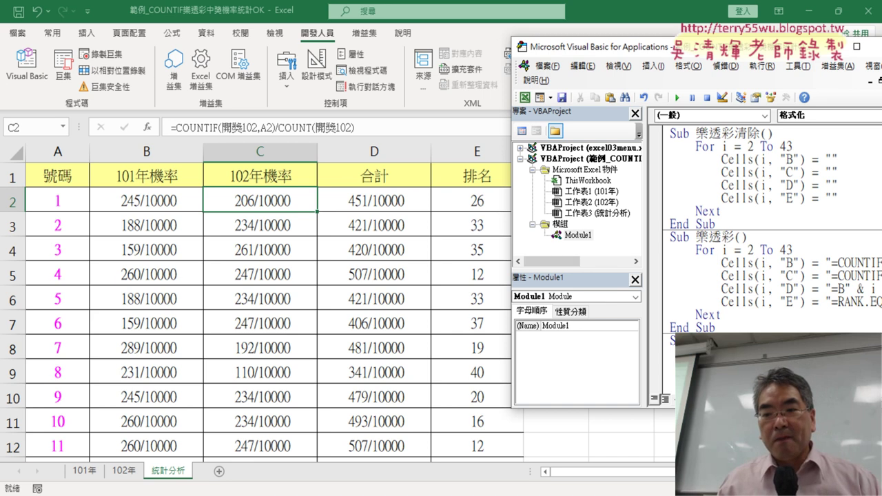
left_click_drag(753, 48, 728, 51)
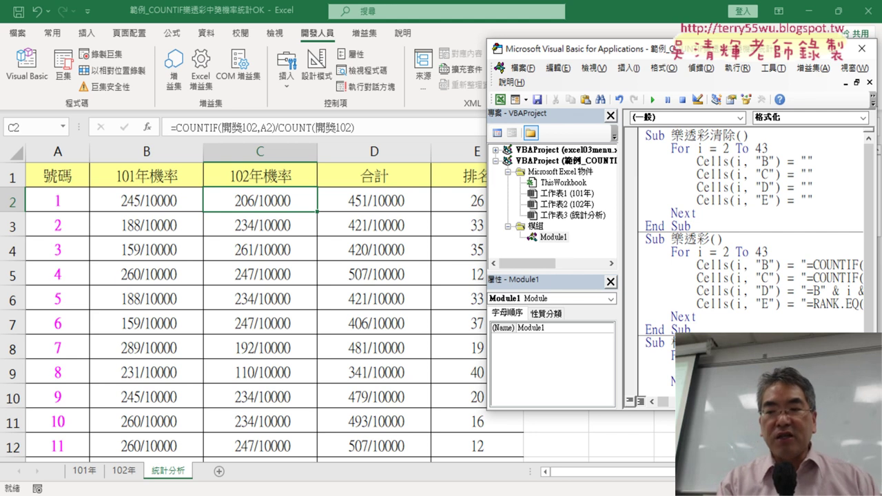
scroll(752, 245, "down", 1)
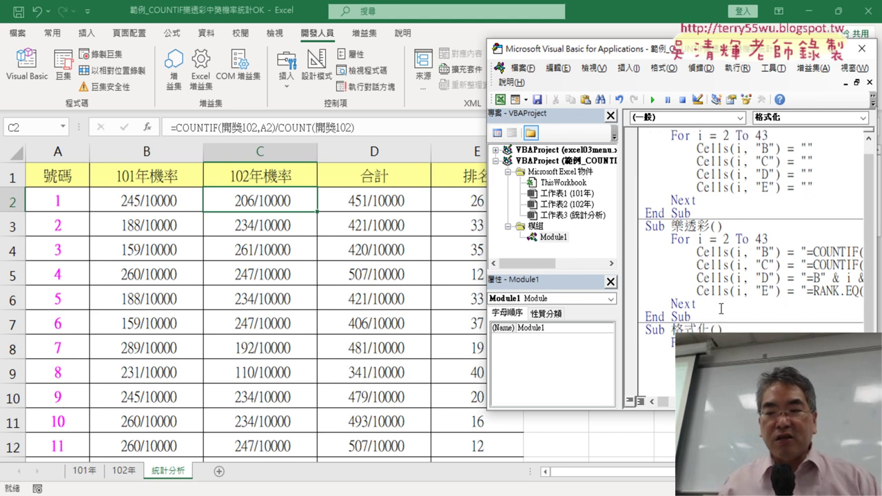
scroll(720, 308, "down", 1)
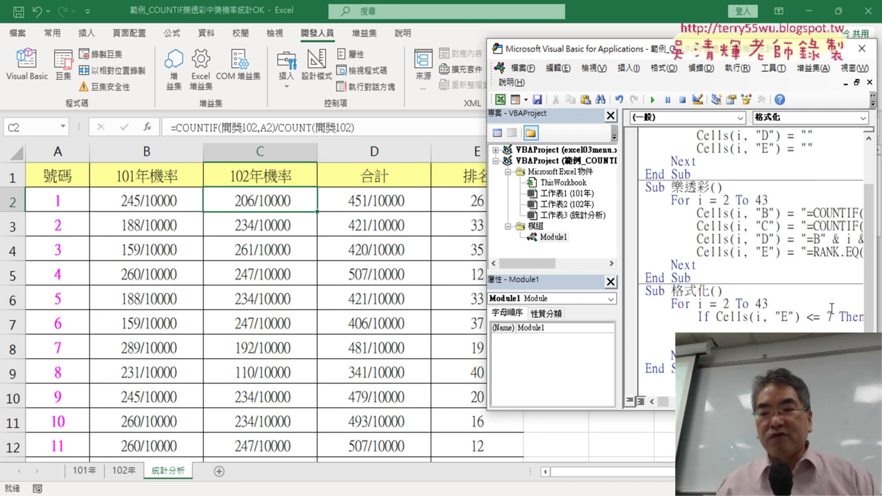
left_click_drag(717, 317, 833, 314)
key("ctrl+c")
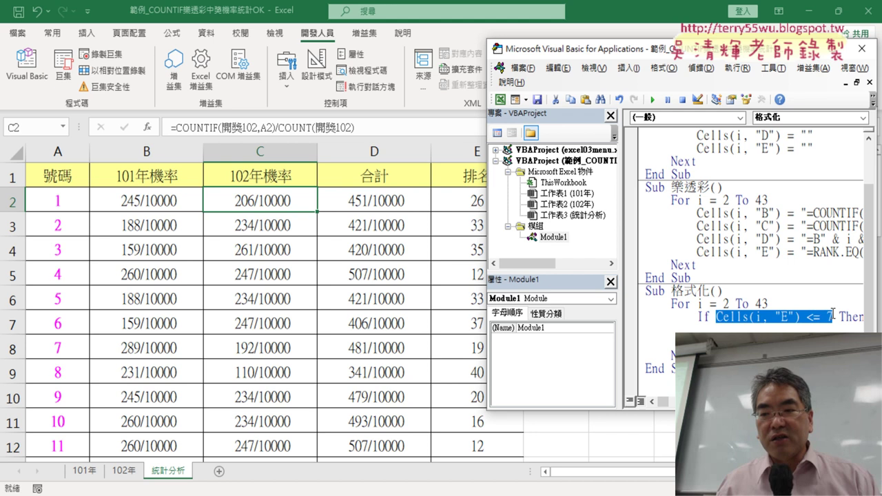
left_click(776, 331)
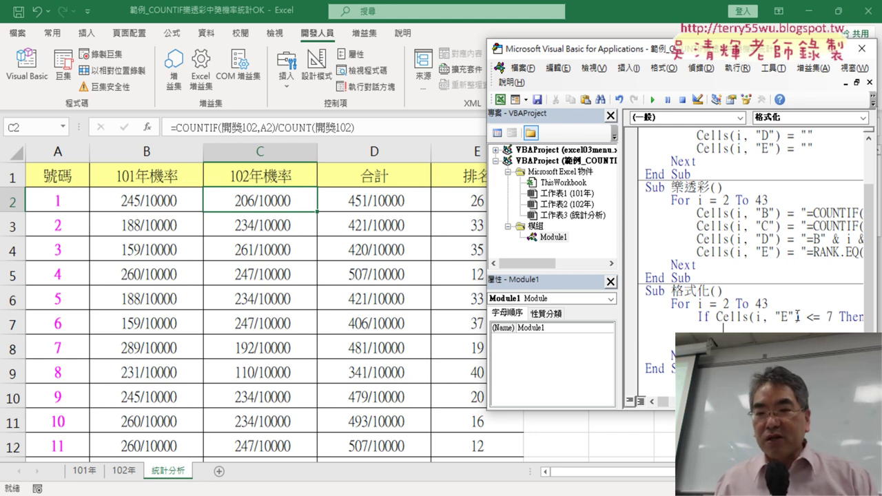
left_click_drag(716, 317, 801, 318)
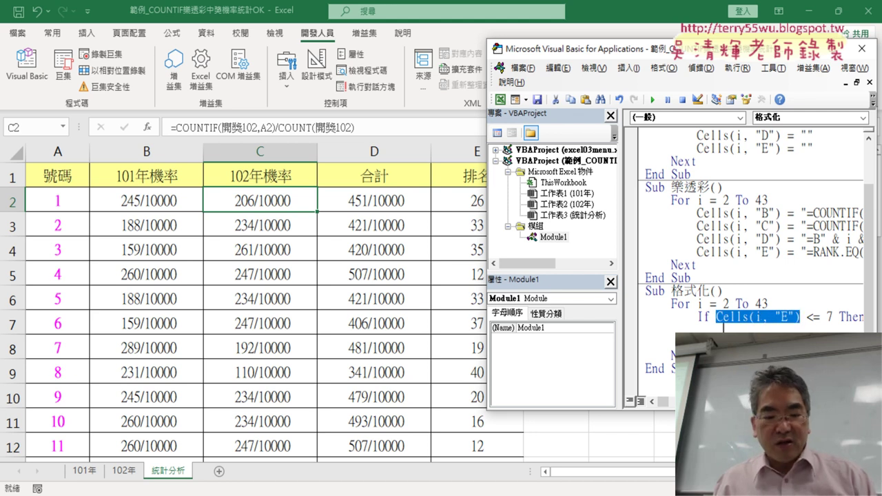
Begin a Cells statement below the If line, restoring the deleted reference with Ctrl+Z.
left_click(724, 330)
key("ctrl+v")
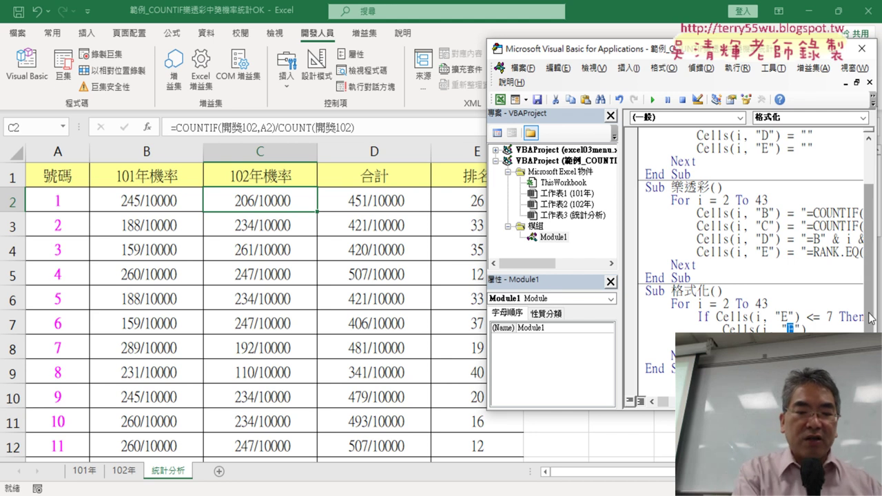
type("A")
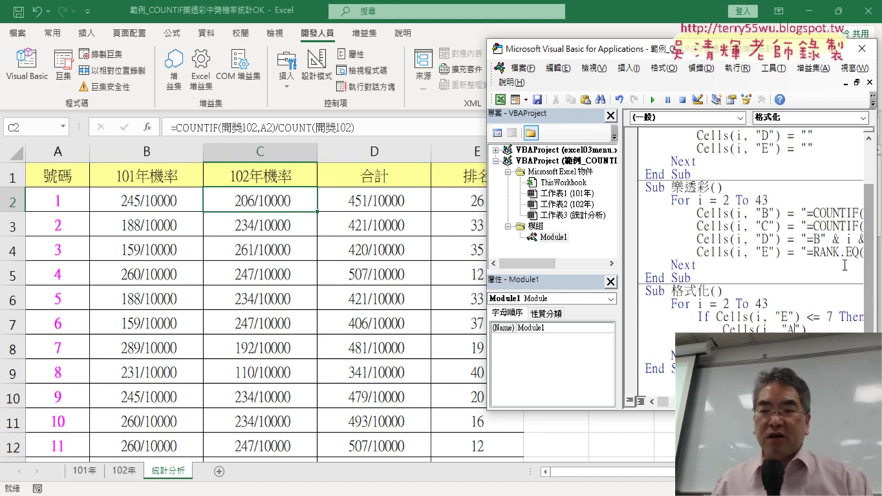
left_click_drag(812, 328, 755, 329)
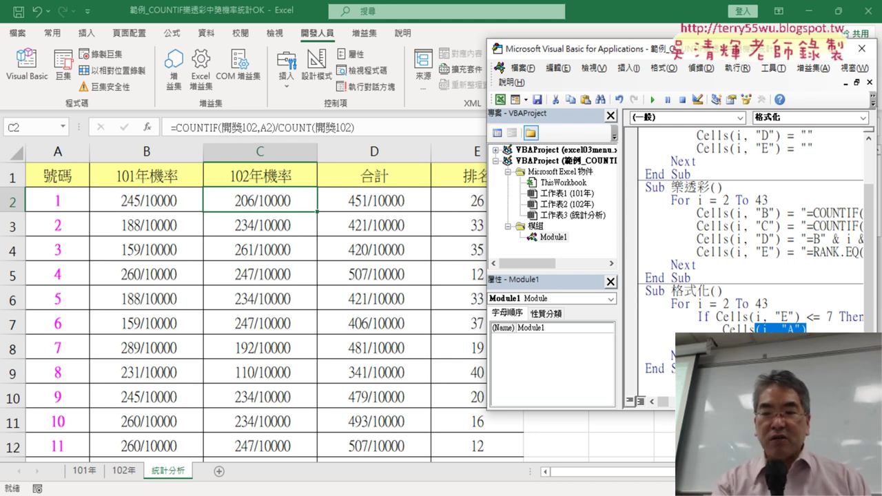
key("BackSpace")
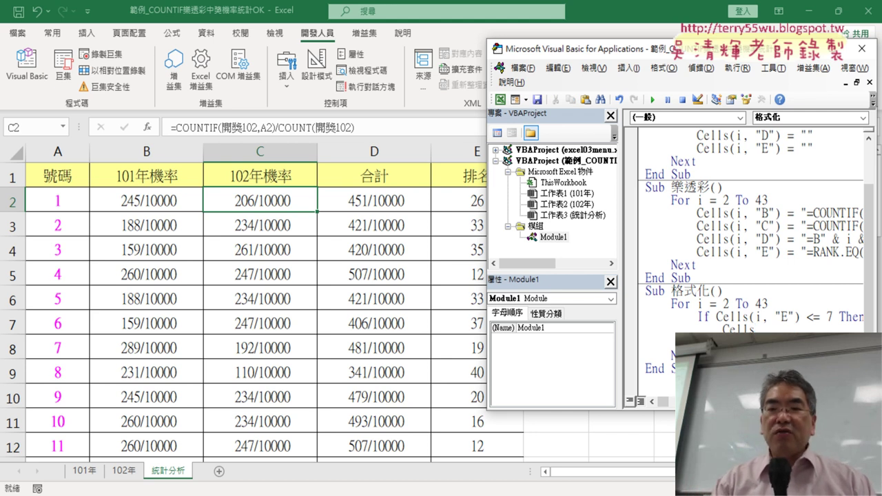
key("ctrl+z")
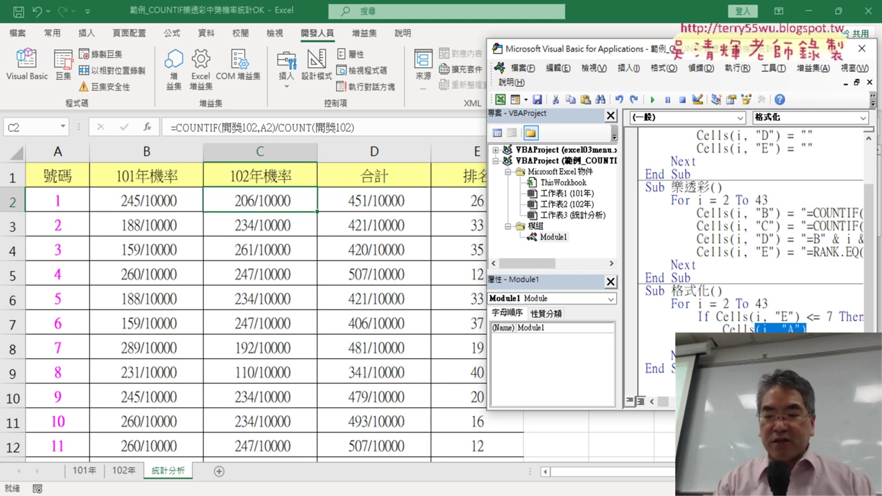
key("Right")
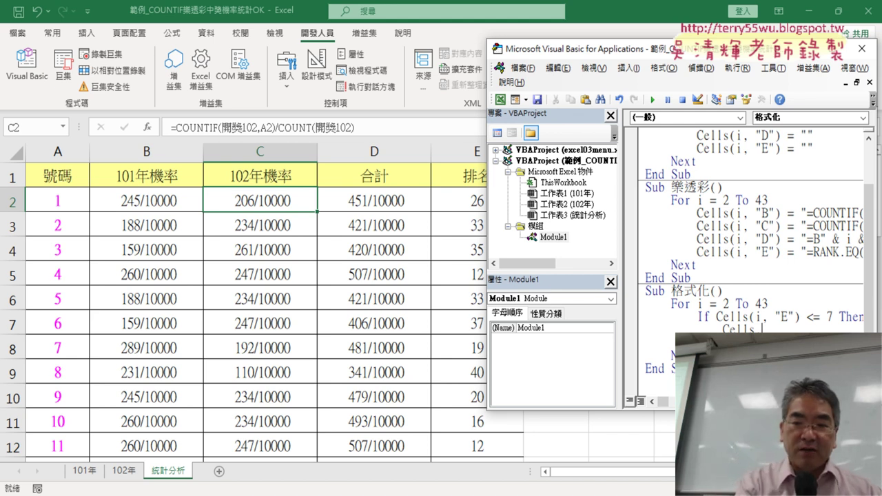
Extend the statement to Cells.Interior.Color=rgb, completing Interior via IntelliSense.
type("fo")
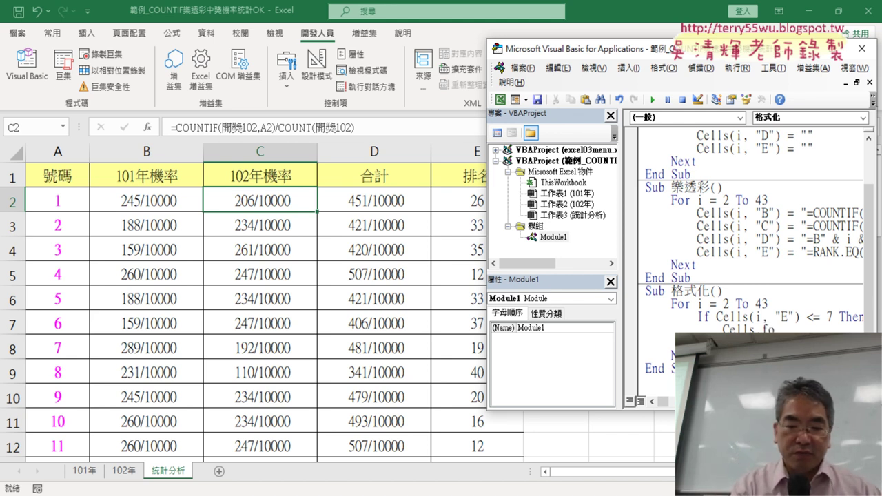
key("BackSpace")
type("i")
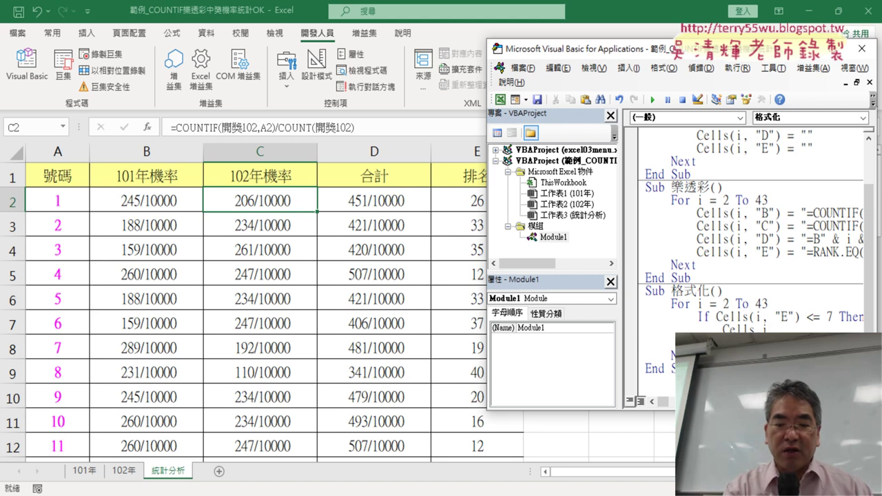
type("n")
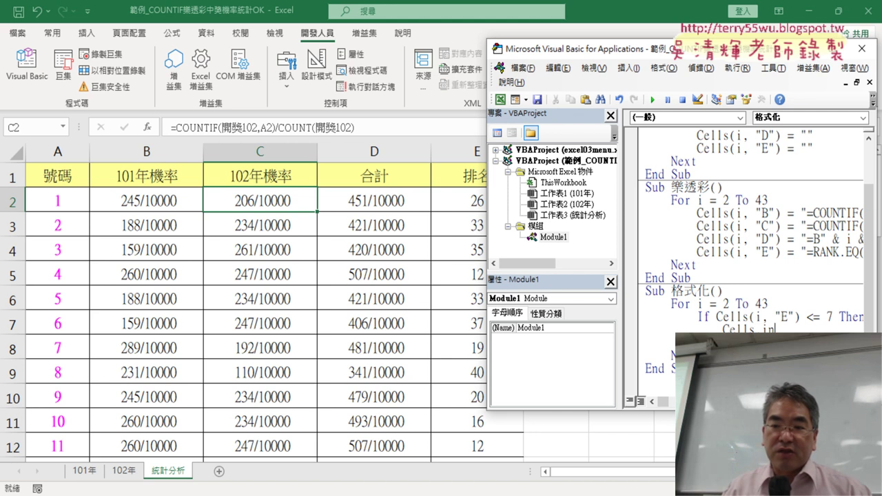
key("Tab")
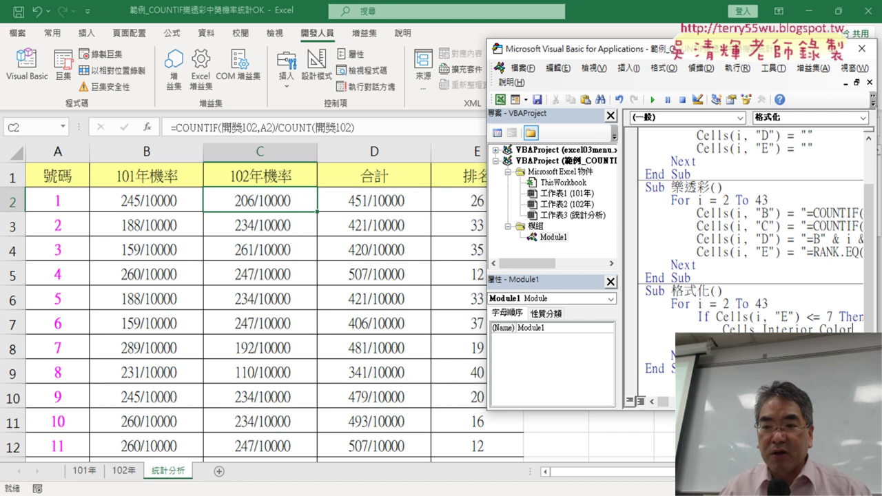
left_click_drag(710, 51, 525, 52)
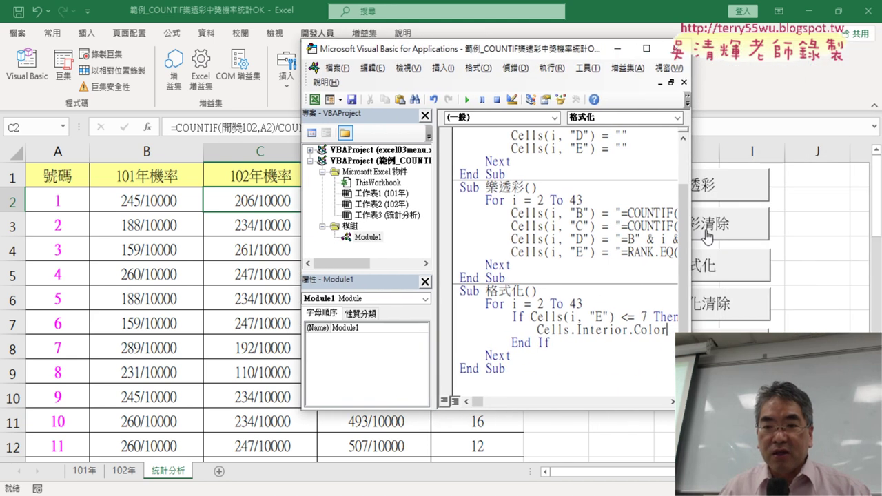
left_click_drag(690, 229, 808, 228)
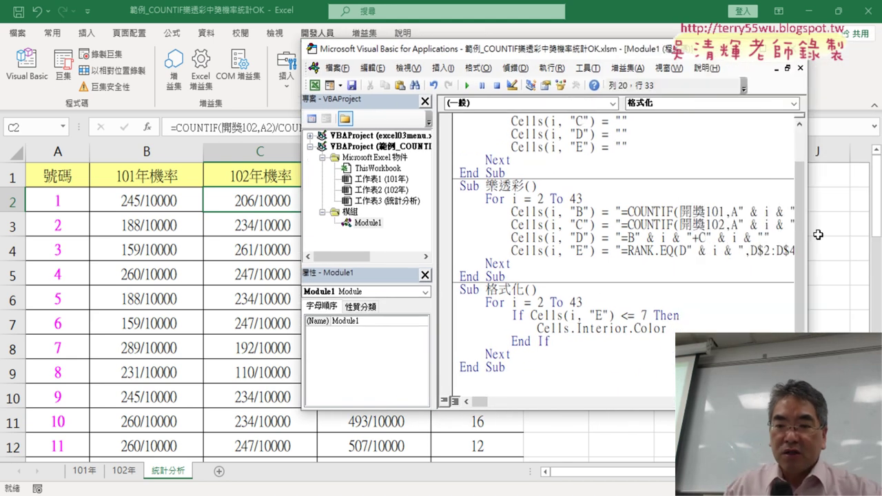
type("=")
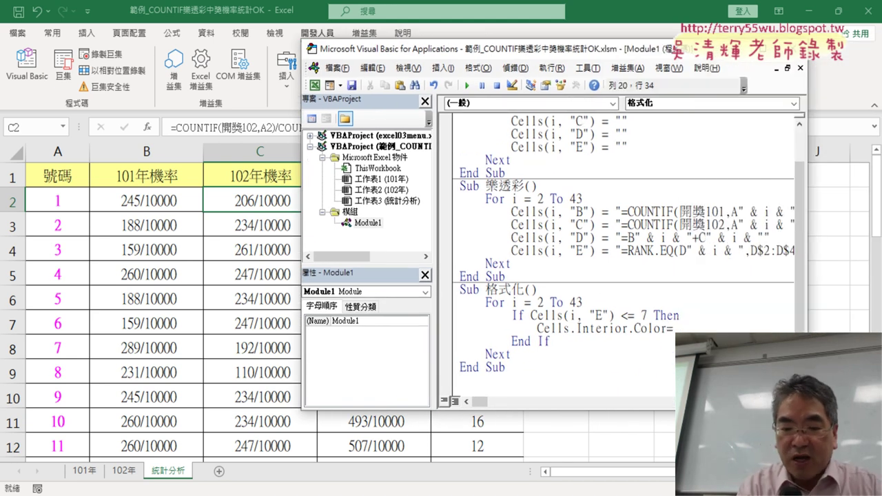
type("r")
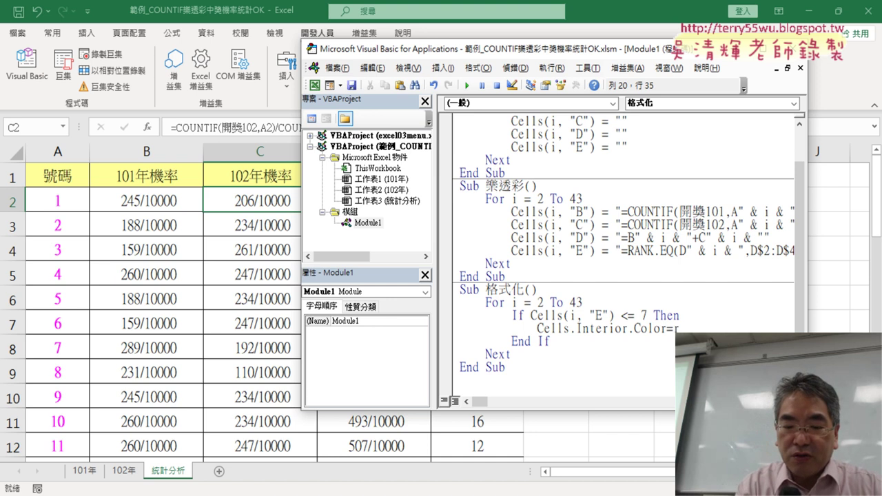
type("g")
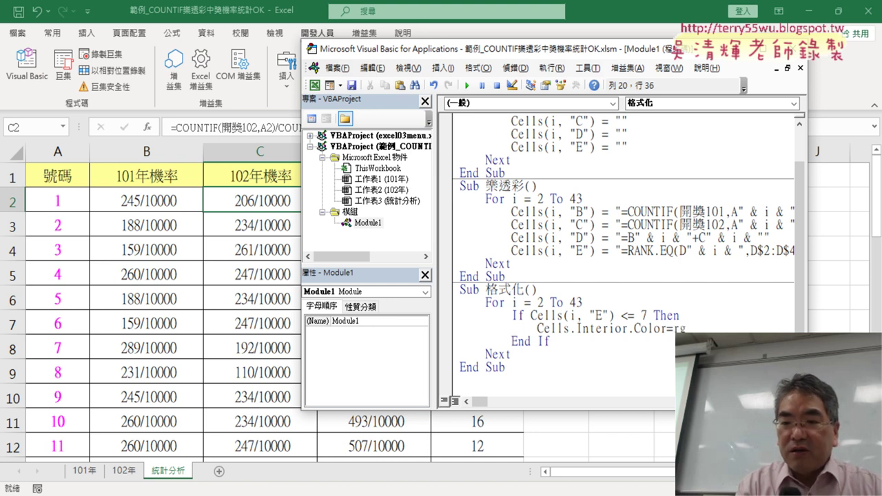
type("b(")
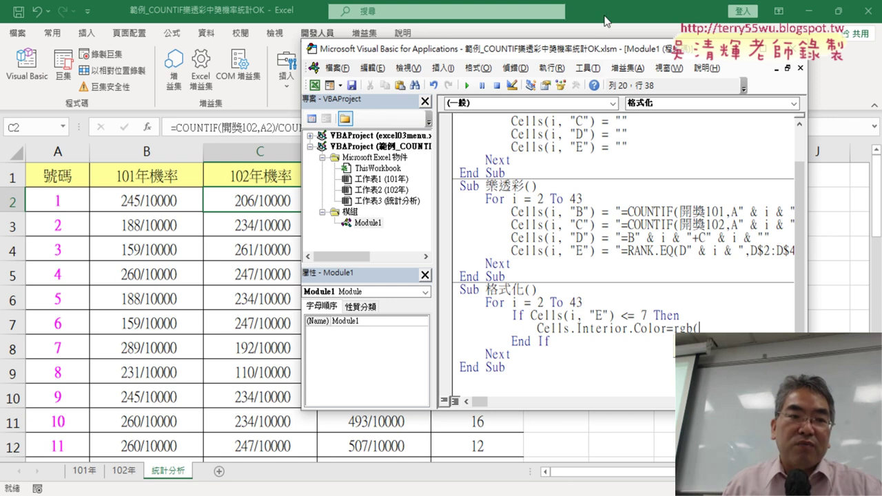
Read yellow's RGB values (255, 255, 0) in More Colors, then return to the VBA editor.
left_click(52, 33)
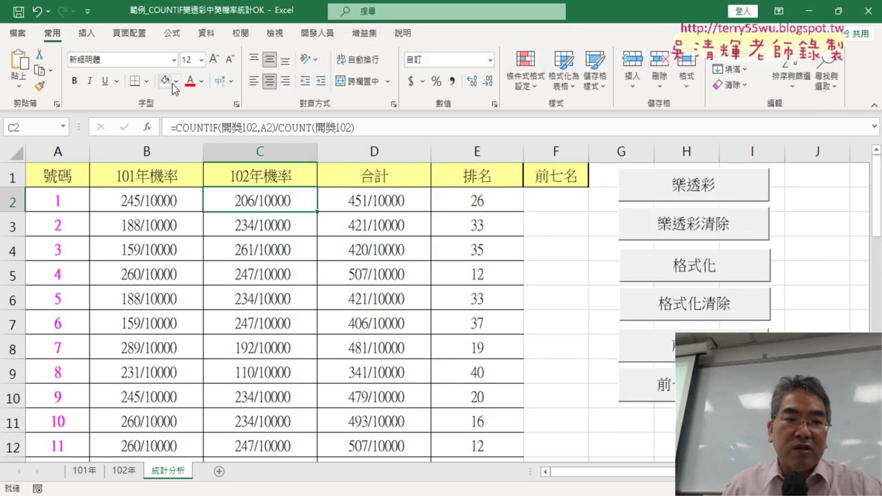
left_click(176, 81)
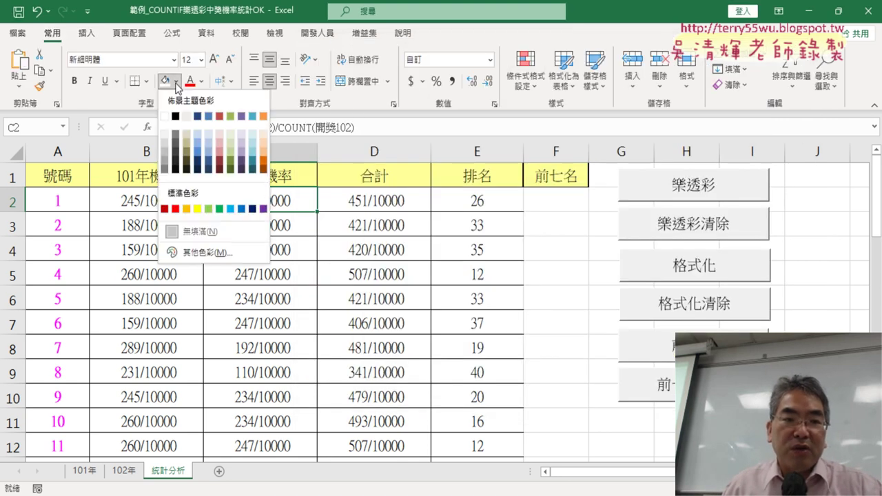
left_click(225, 255)
left_click(647, 201)
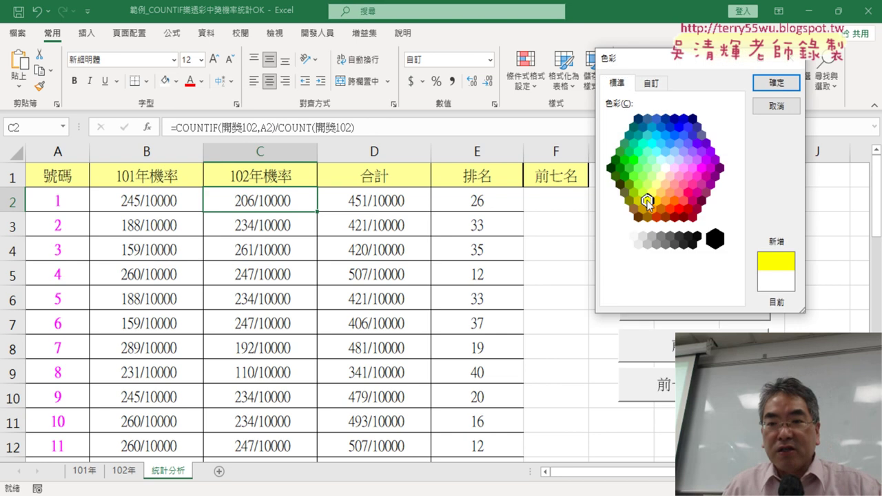
left_click(651, 84)
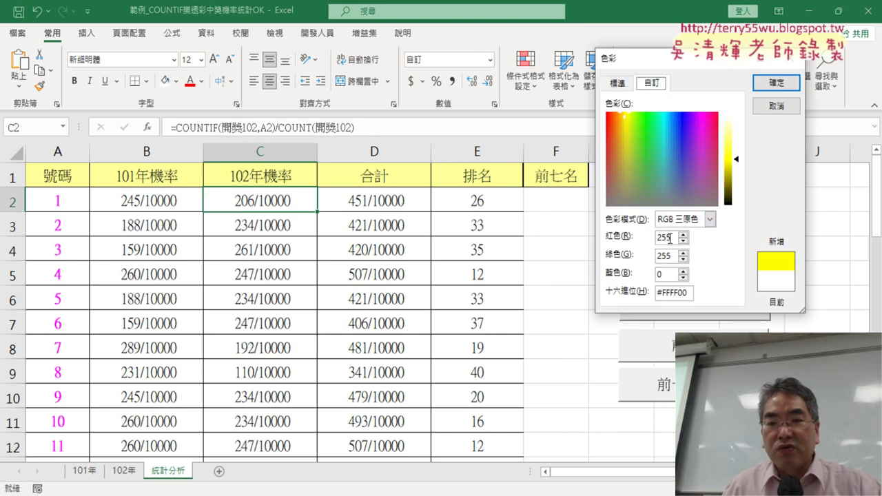
key("Tab")
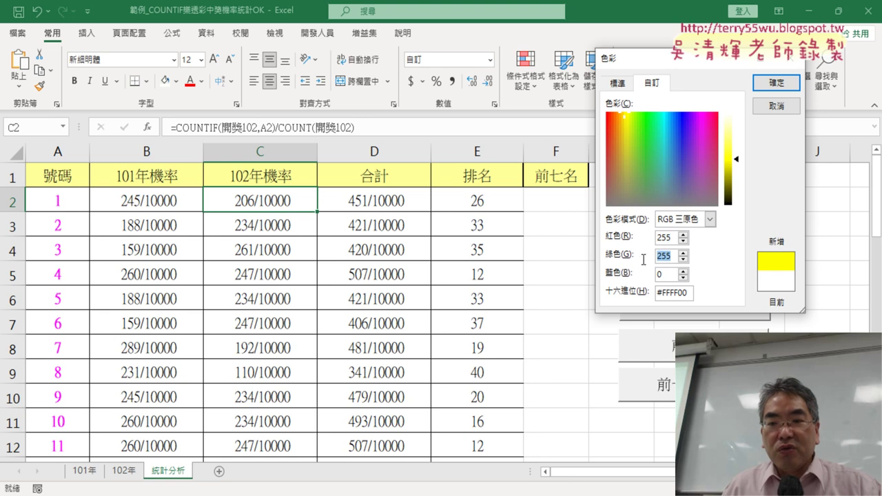
key("Tab")
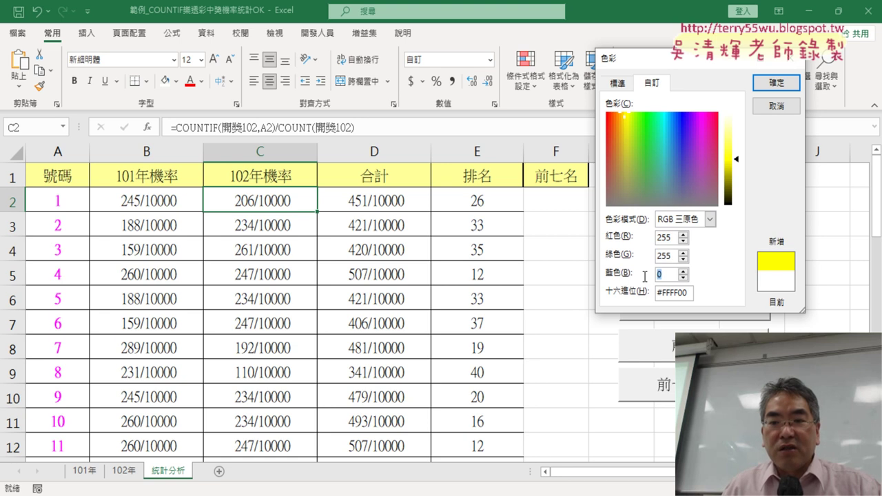
left_click_drag(695, 65, 355, 66)
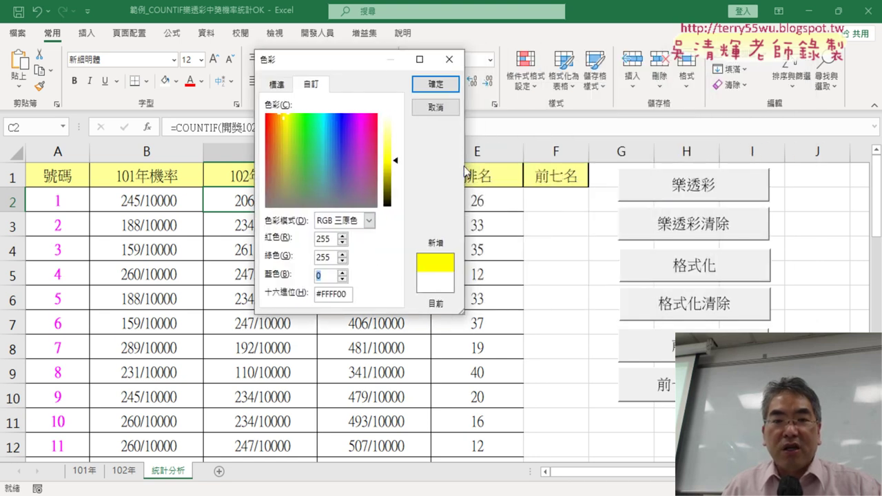
left_click(449, 60)
left_click(317, 32)
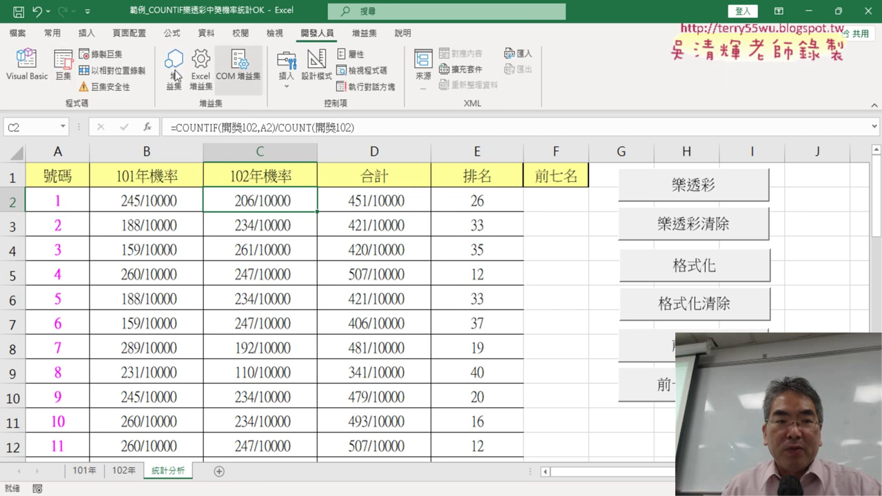
left_click(26, 66)
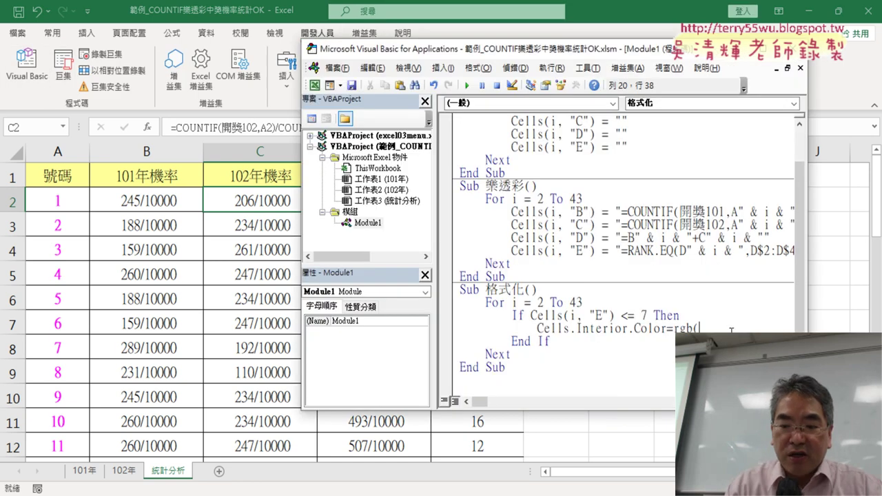
Finish the line as Cells.Interior.Color = RGB(255, 255, 0) and select (i, "E") on the If line.
type("255,2")
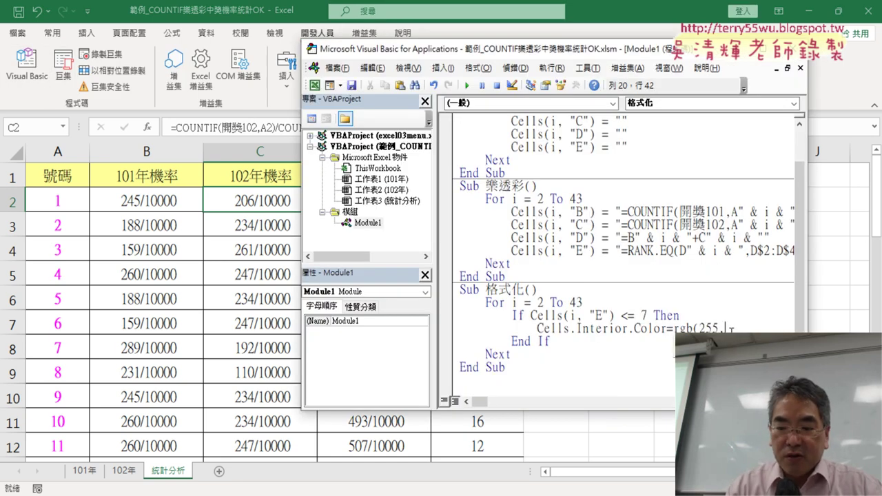
type("55,0")
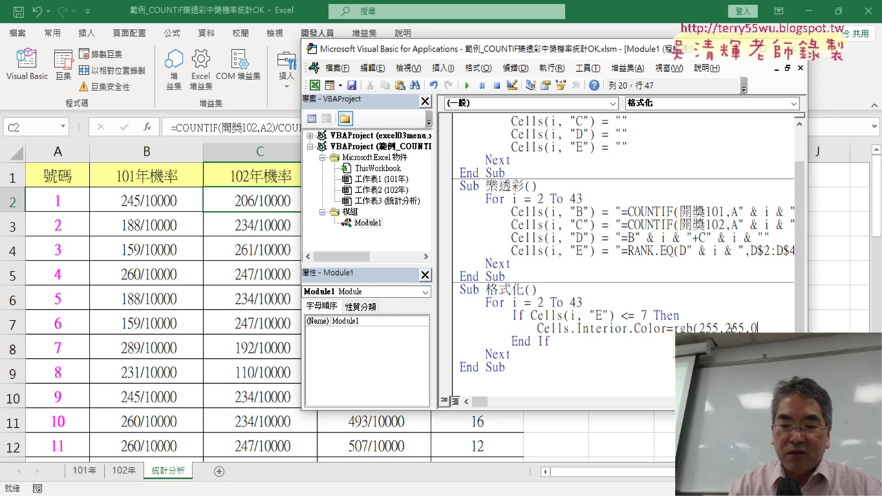
type(")")
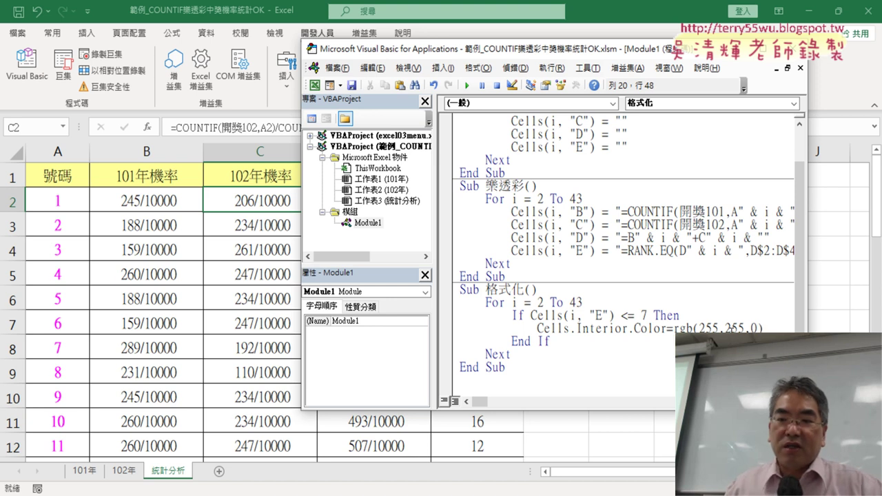
left_click_drag(675, 328, 765, 328)
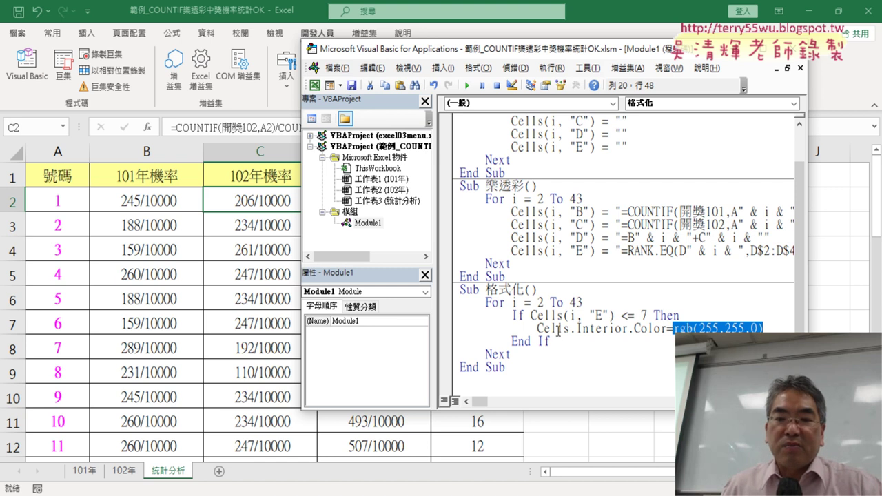
left_click(605, 345)
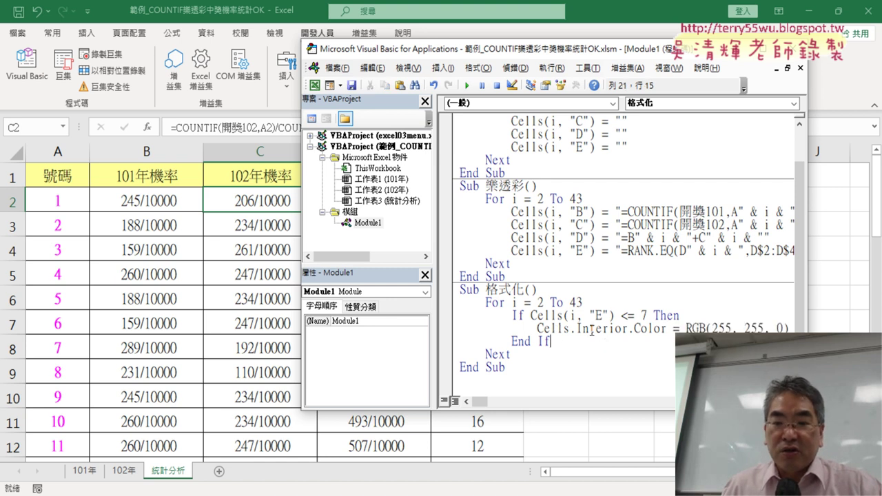
left_click_drag(807, 248, 834, 248)
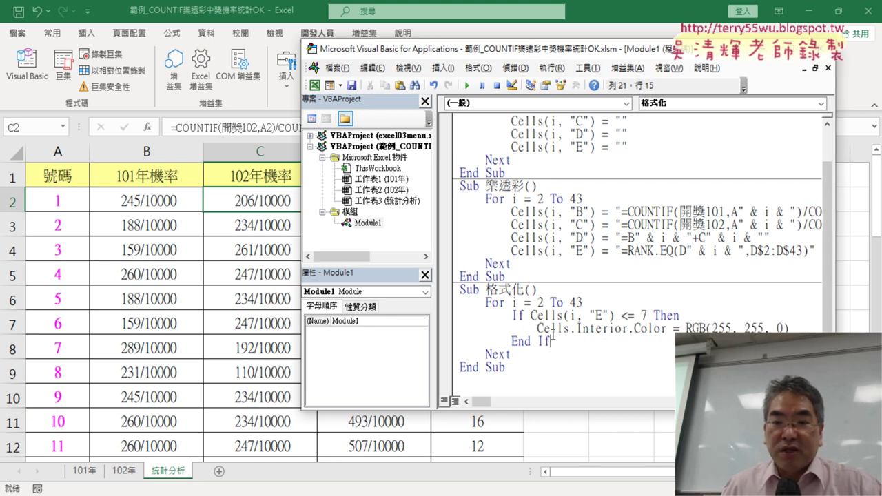
mouse_move(615, 317)
left_mouse_down()
mouse_move(563, 317)
mouse_move(571, 331)
left_mouse_up()
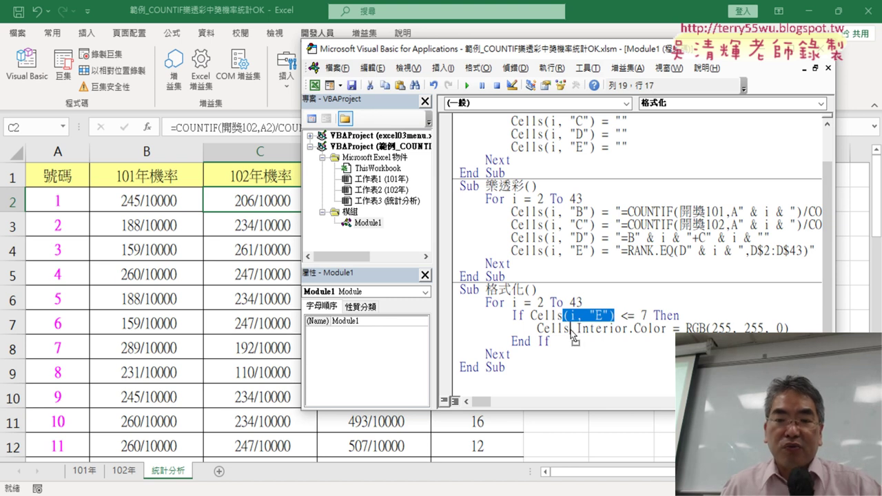
Insert (i, "E") after Cells on the colour line and change its column letter to A.
left_click_drag(570, 330, 570, 330)
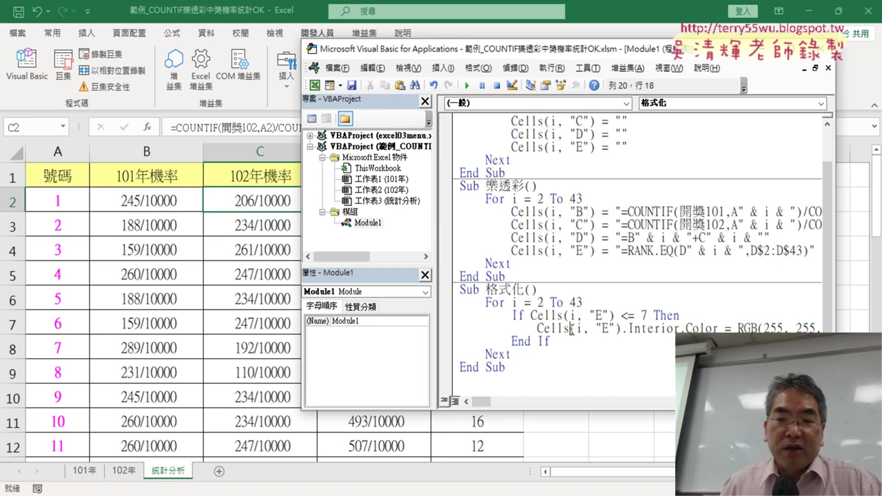
left_click_drag(569, 329, 621, 329)
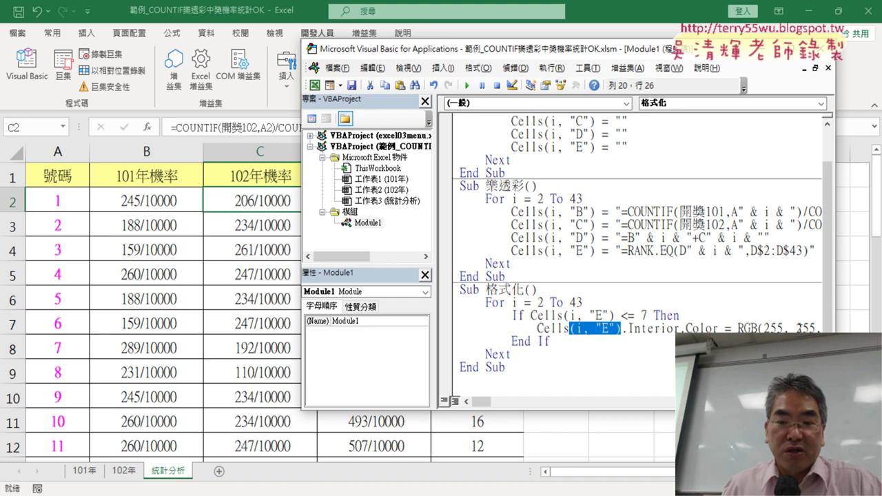
left_click(614, 329)
double_click(606, 329)
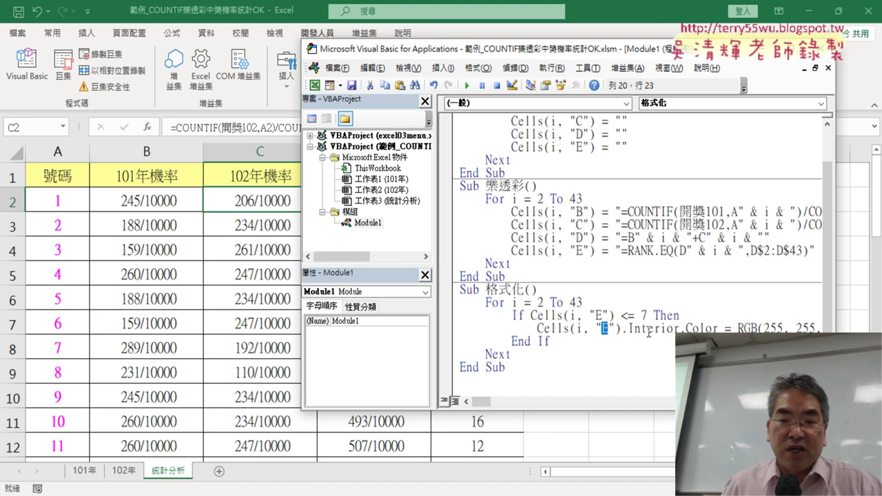
type("A")
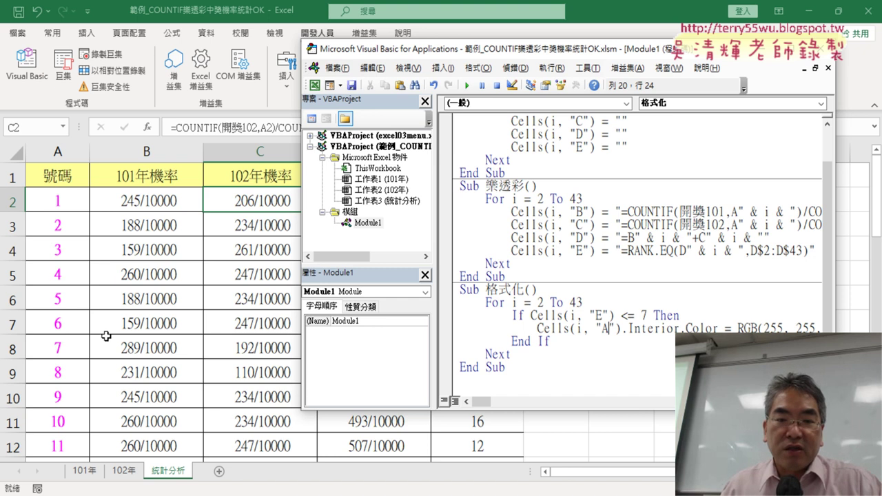
Set a breakpoint on the colouring line and run 格式化 until it pauses there.
left_click(132, 330)
scroll(130, 324, "down", 5)
scroll(133, 320, "up", 3)
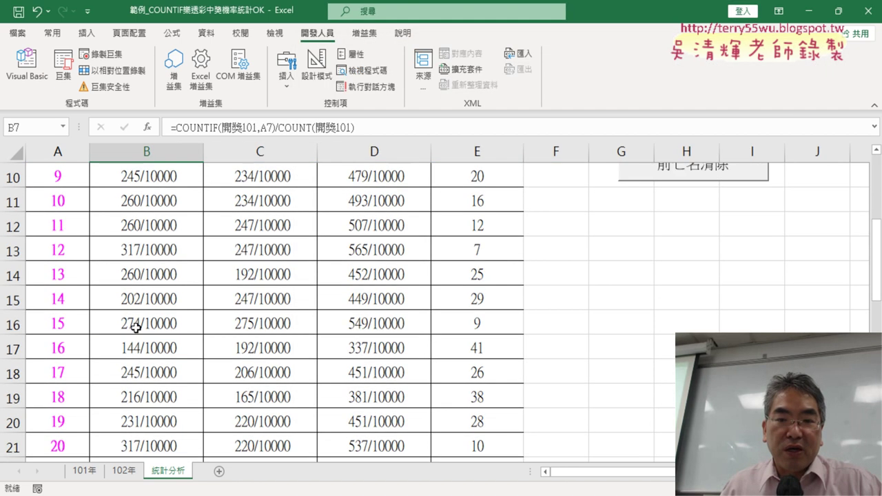
left_click(26, 66)
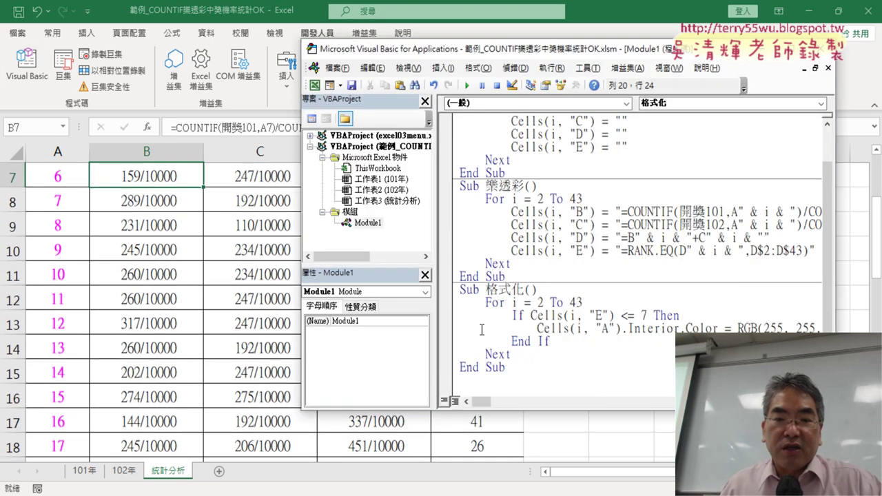
left_click(446, 331)
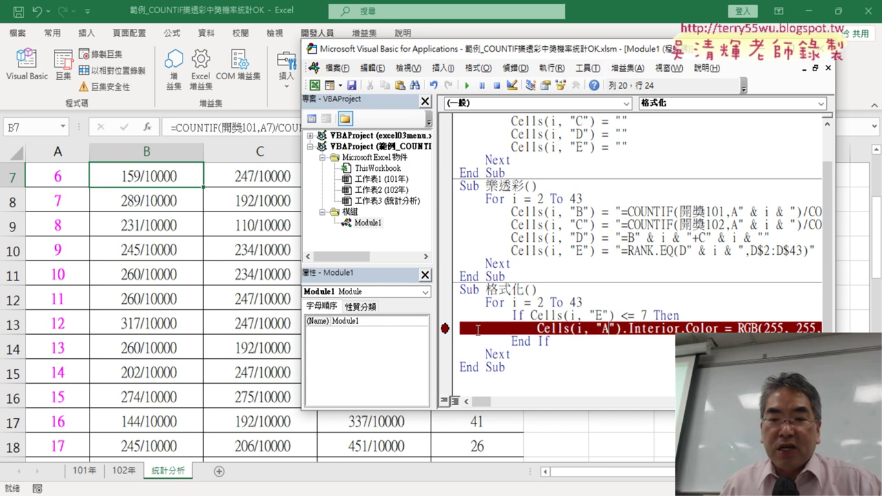
left_click(446, 331)
left_click(448, 331)
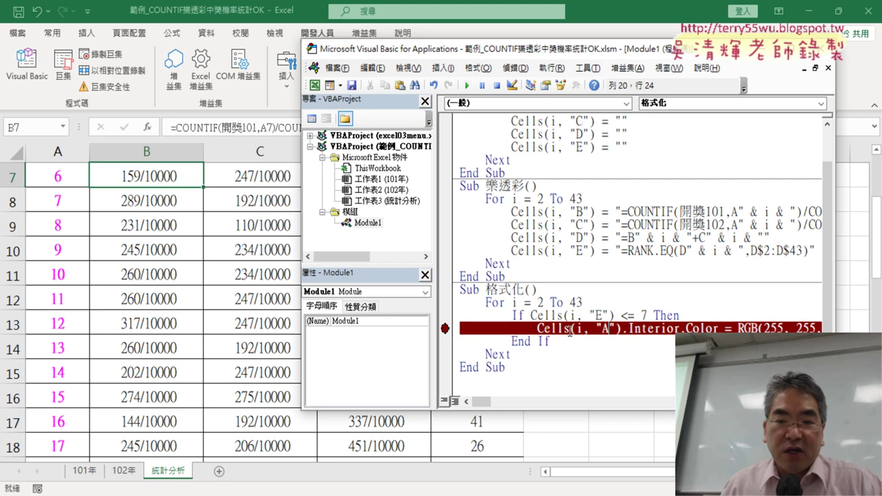
left_click(472, 93)
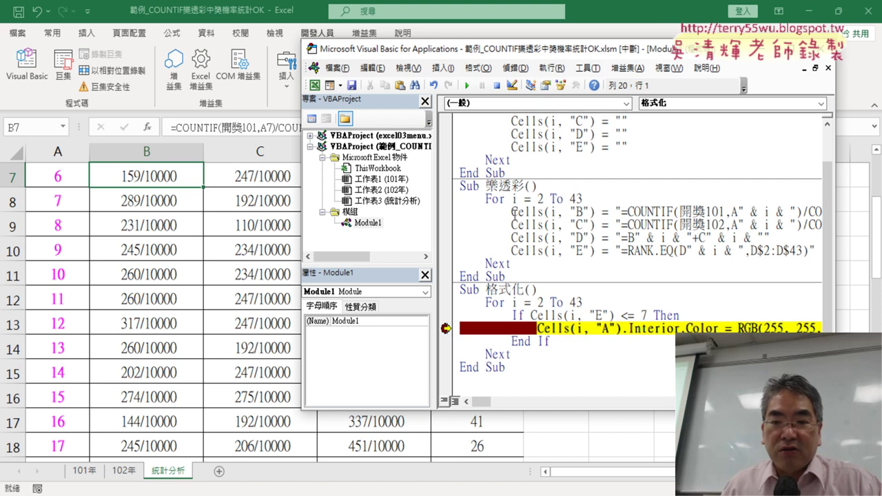
While paused, check the counter i and the rank in E13 against the Cells(i, "A") line.
mouse_move(569, 315)
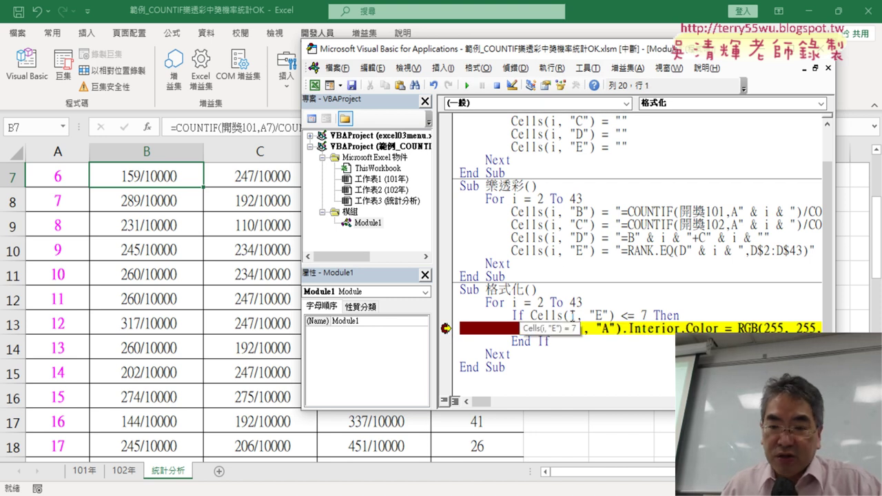
left_click(573, 317)
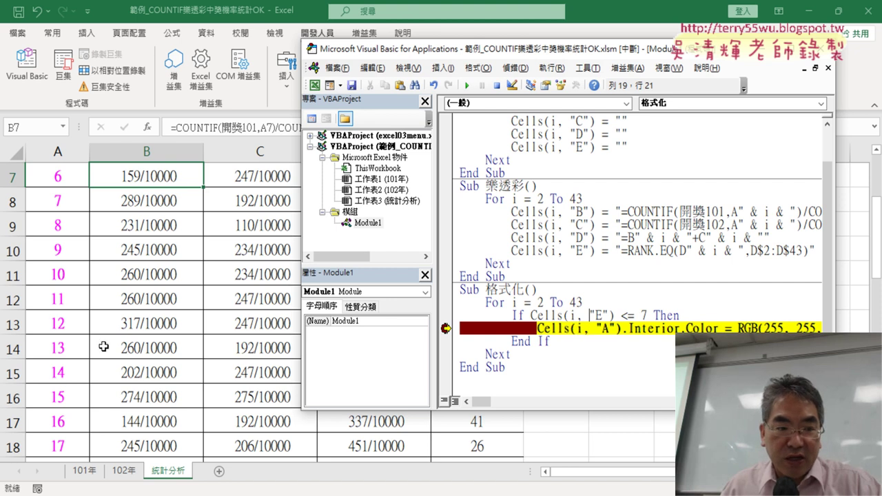
left_click(119, 328)
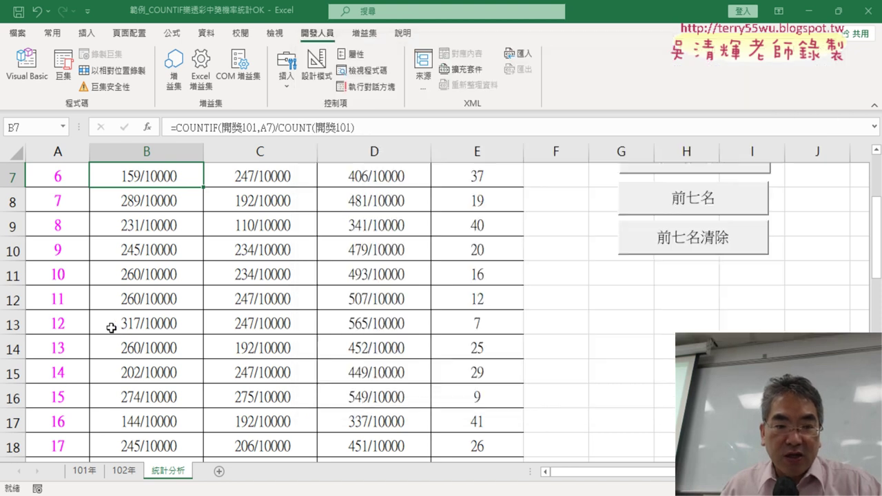
left_click(490, 325)
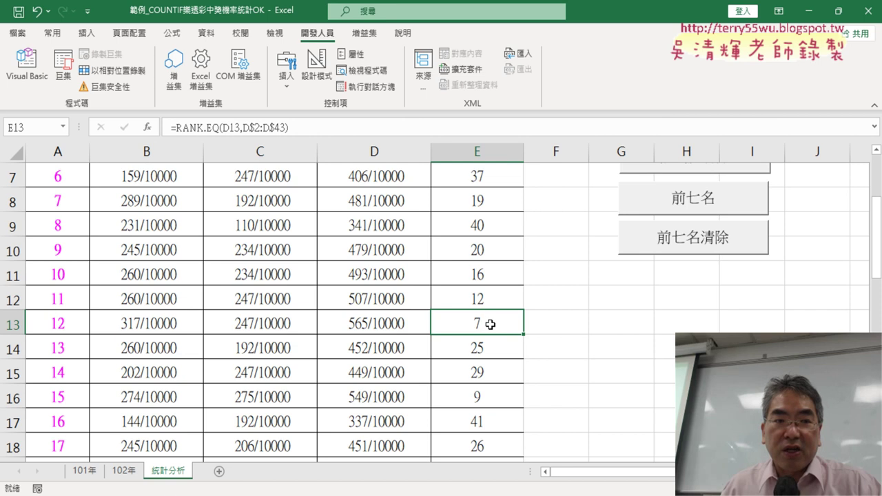
left_click(33, 68)
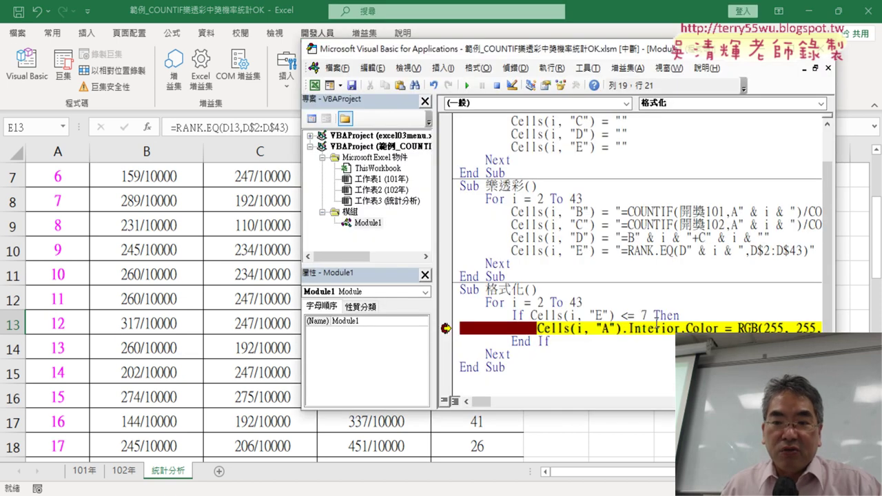
mouse_move(579, 328)
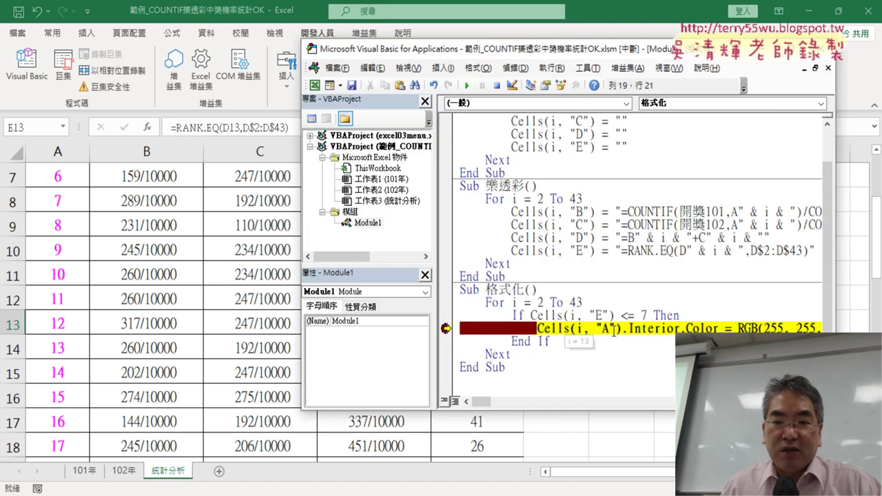
left_click_drag(620, 329, 538, 328)
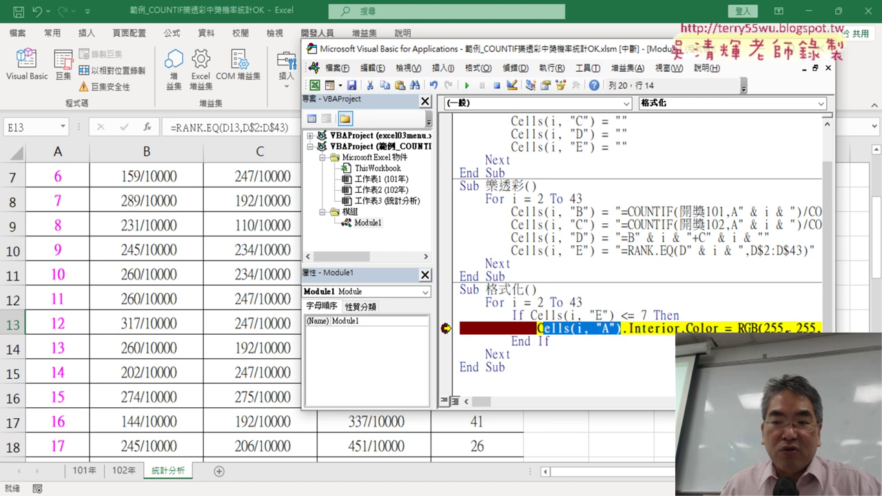
left_click_drag(836, 330, 875, 330)
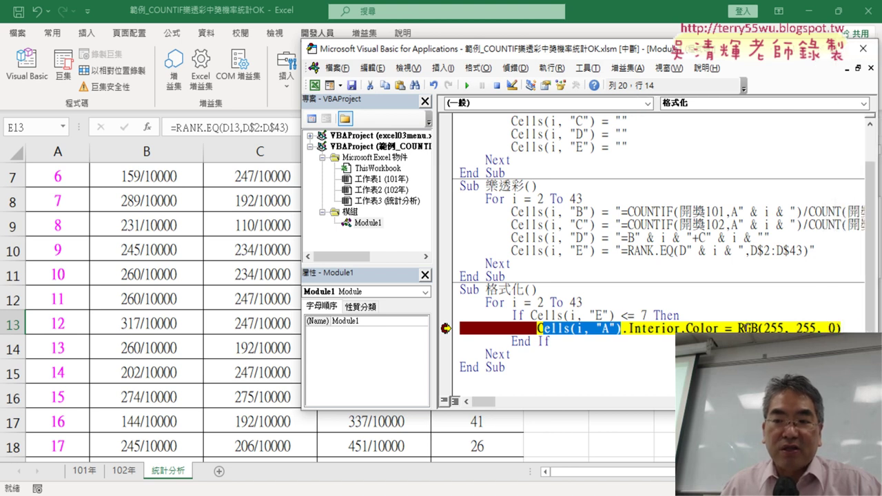
left_click(718, 328)
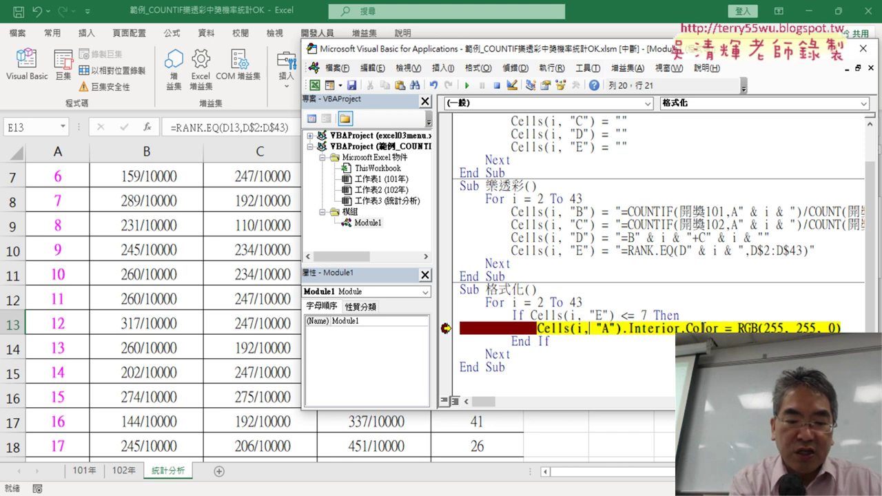
Step with F8 to turn A13 (number 12) yellow and continue to the next top-7 row.
key("F8")
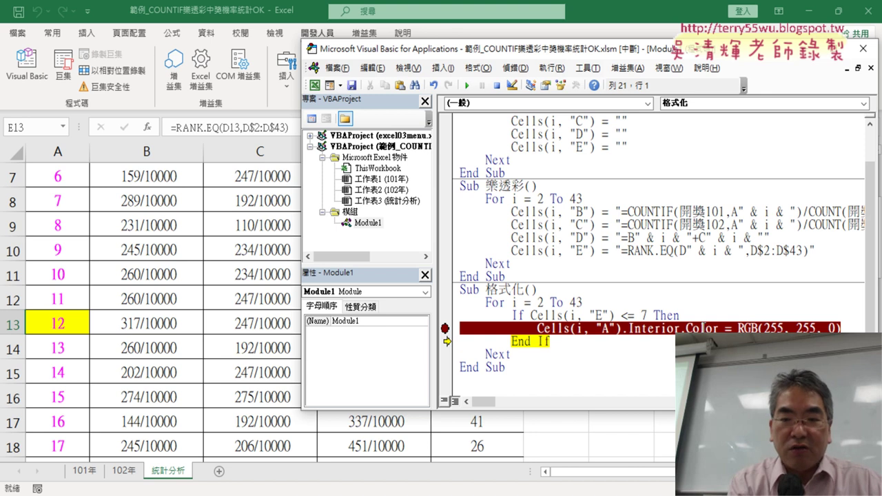
left_click_drag(672, 356, 861, 330)
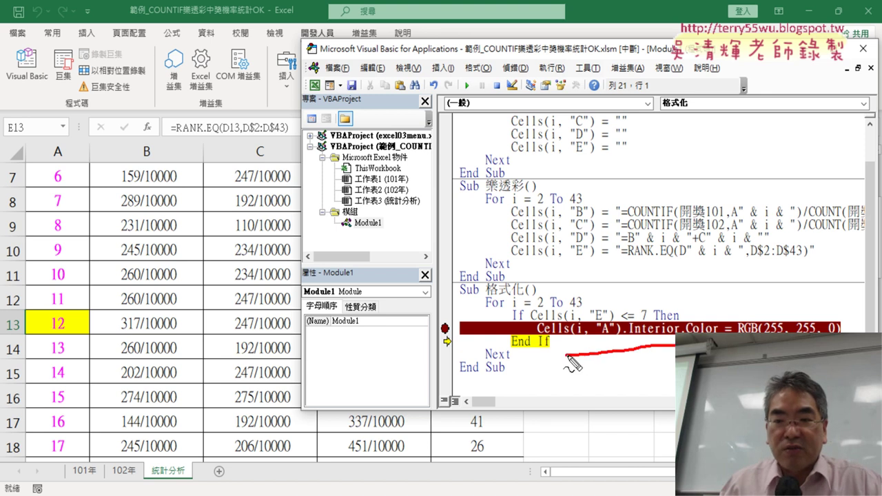
mouse_move(605, 288)
left_mouse_down()
mouse_move(463, 264)
mouse_move(96, 292)
mouse_move(114, 317)
mouse_move(108, 332)
mouse_move(68, 346)
left_mouse_up()
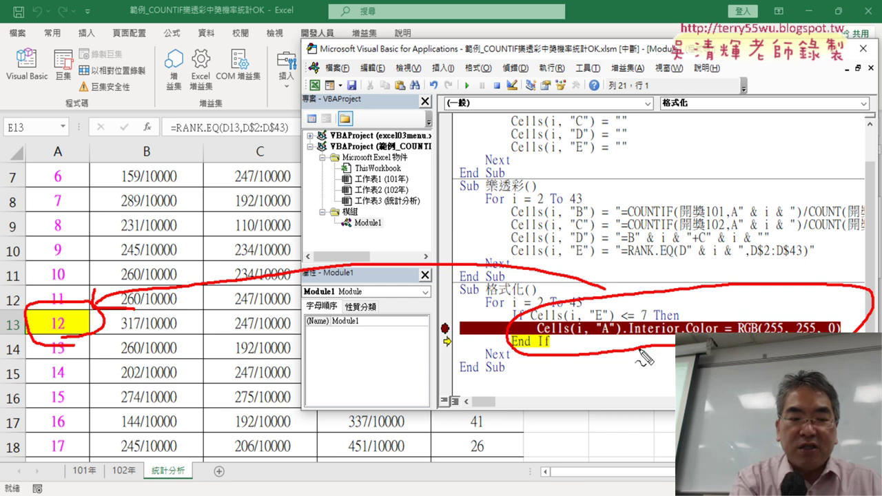
key("Escape")
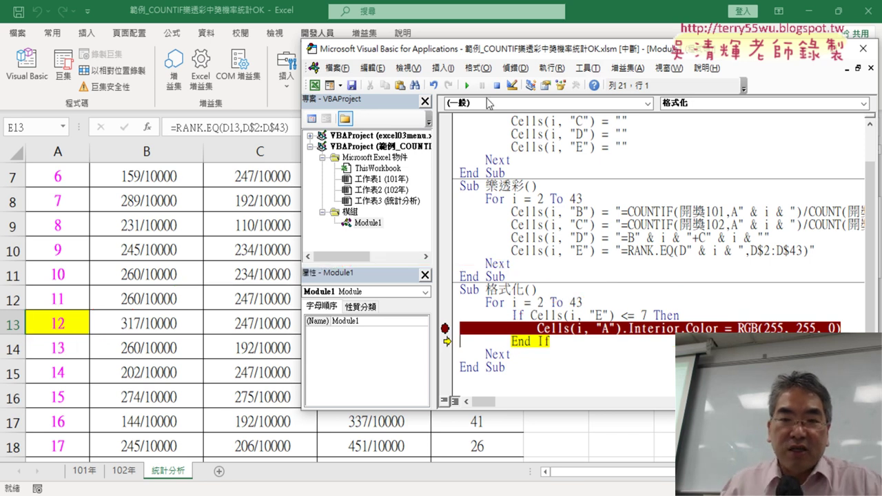
key("F8")
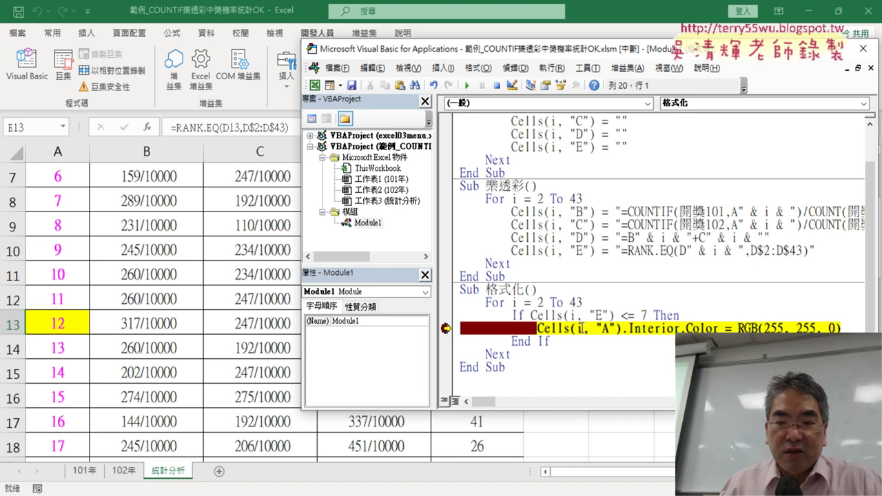
Check the rank in row 22, then step with F8 to colour A22 yellow.
mouse_move(580, 328)
left_click(125, 331)
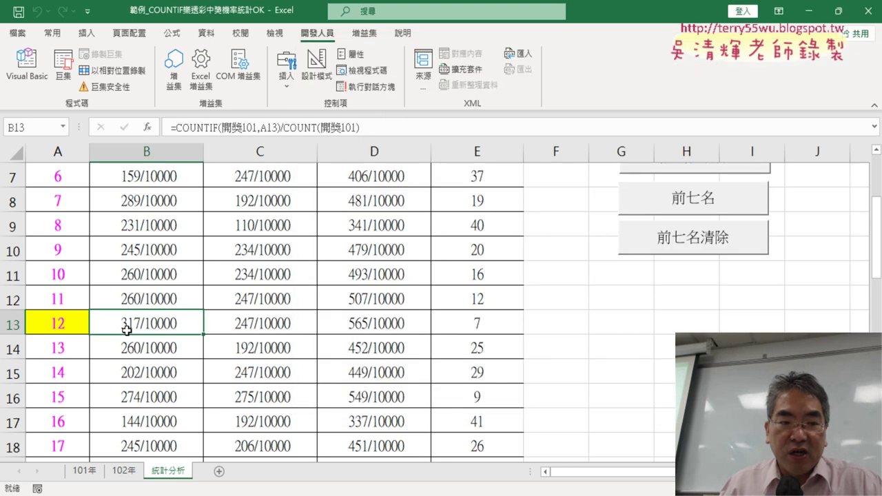
scroll(123, 328, "down", 3)
scroll(122, 328, "down", 1)
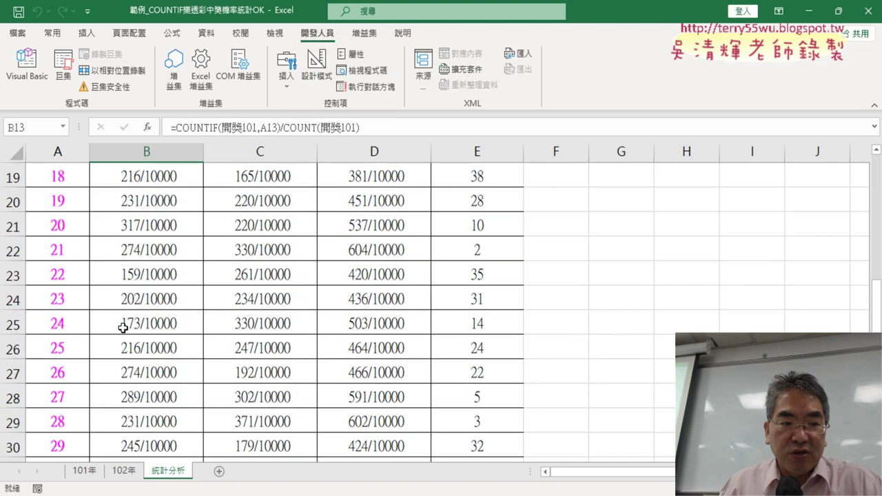
left_click(13, 250)
left_click(499, 254)
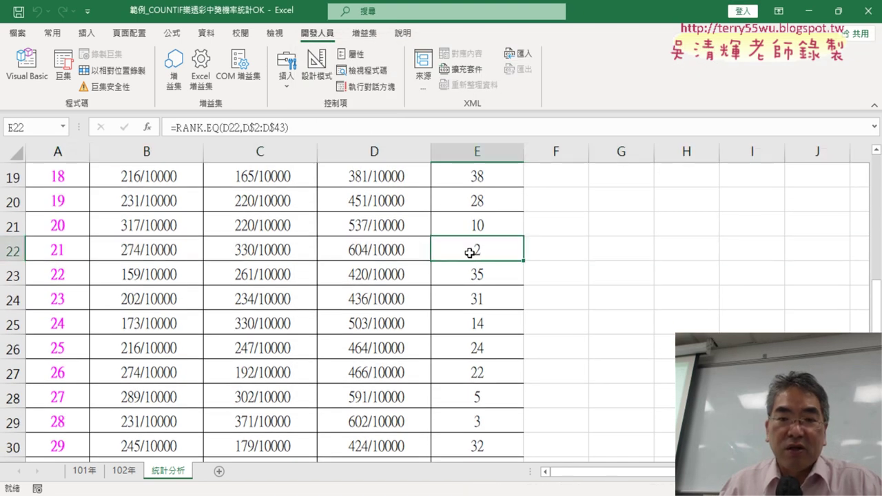
left_click(62, 252)
left_click(28, 66)
left_click(604, 328)
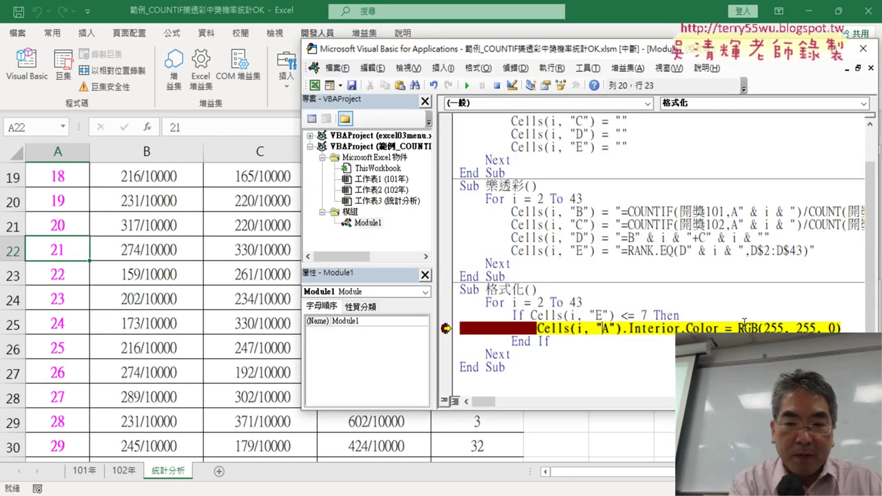
key("F8")
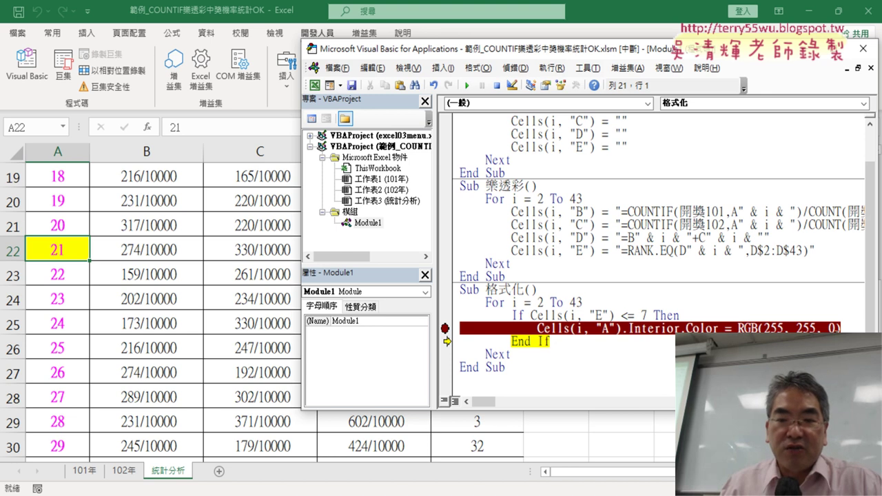
Remove the breakpoint, run the macro to the end, and inspect rows 34–35 on the sheet.
left_click(445, 329)
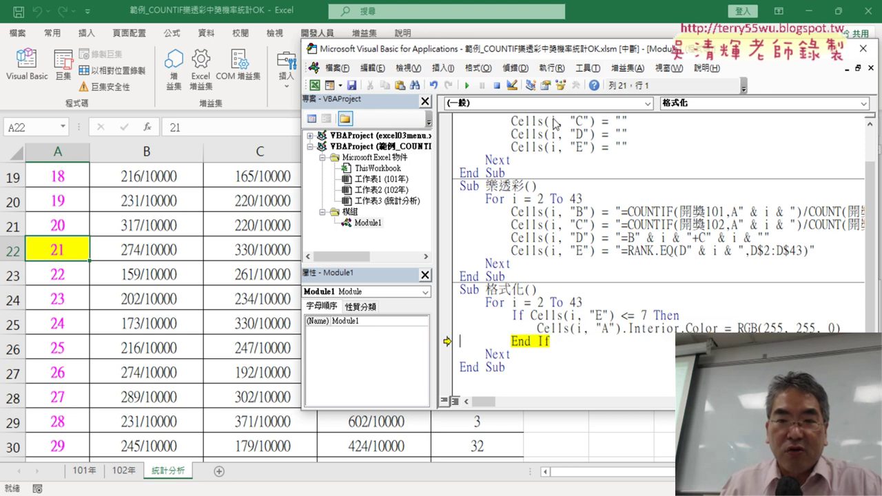
left_click(467, 85)
left_click(124, 397)
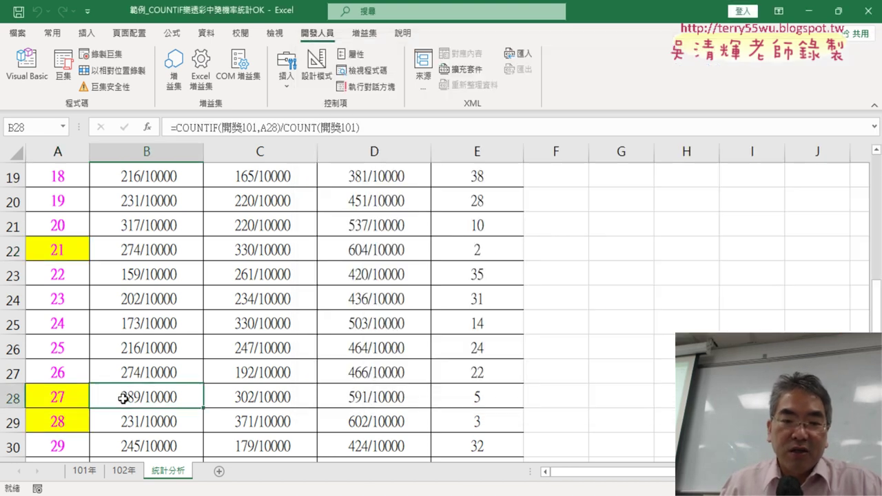
scroll(467, 412, "down", 2)
scroll(76, 340, "down", 1)
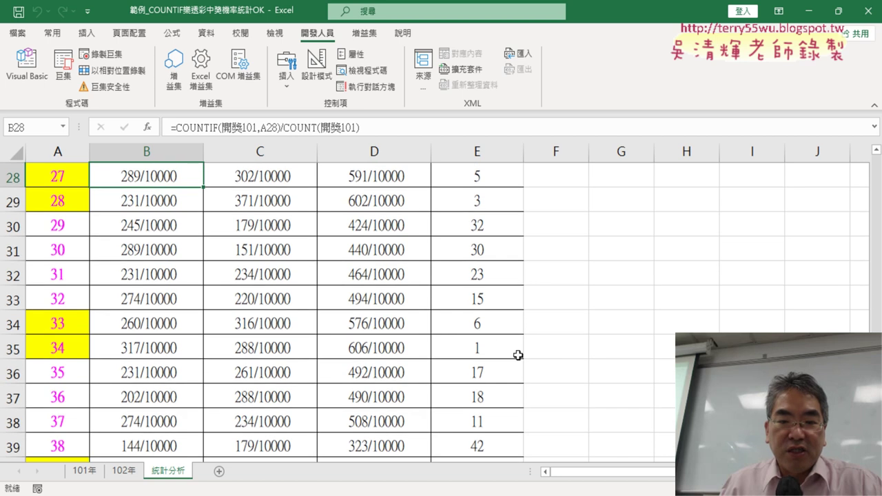
left_click_drag(485, 324, 478, 346)
left_click_drag(57, 323, 60, 344)
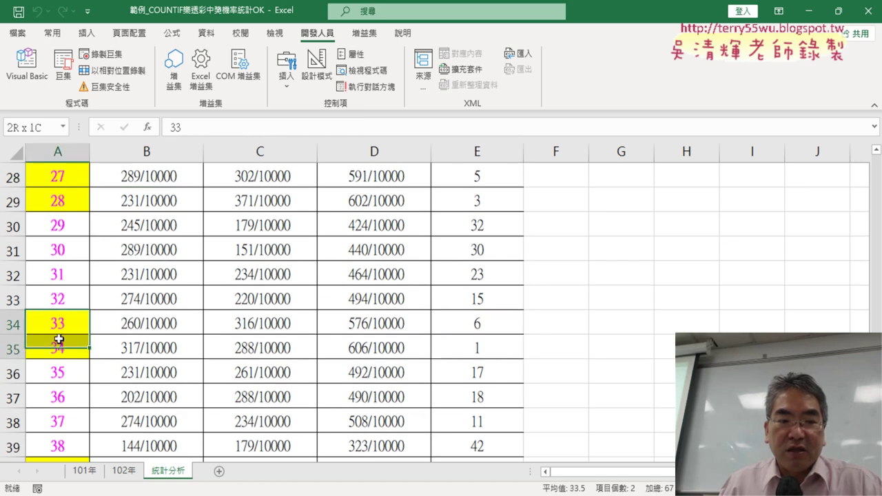
Check cell A40 holding 39, then scroll back to the top of the sheet.
scroll(75, 357, "down", 3)
left_click(69, 254)
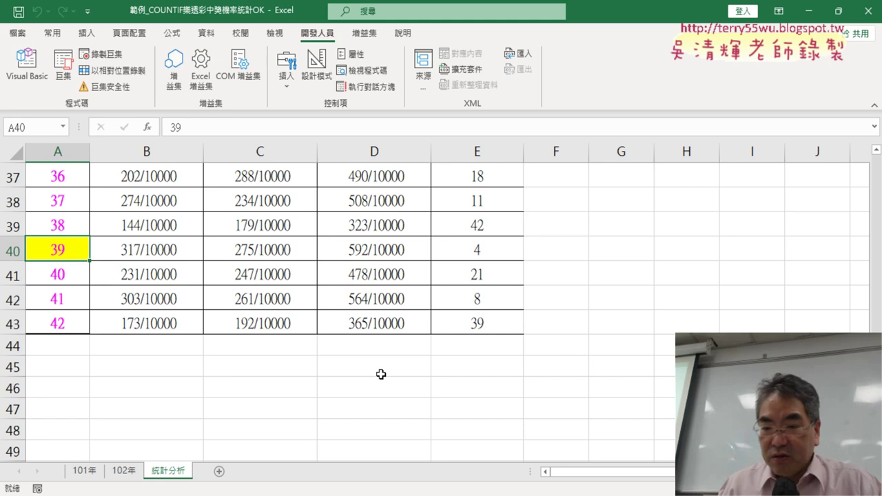
scroll(407, 354, "up", 3)
scroll(407, 354, "up", 6)
scroll(403, 345, "up", 3)
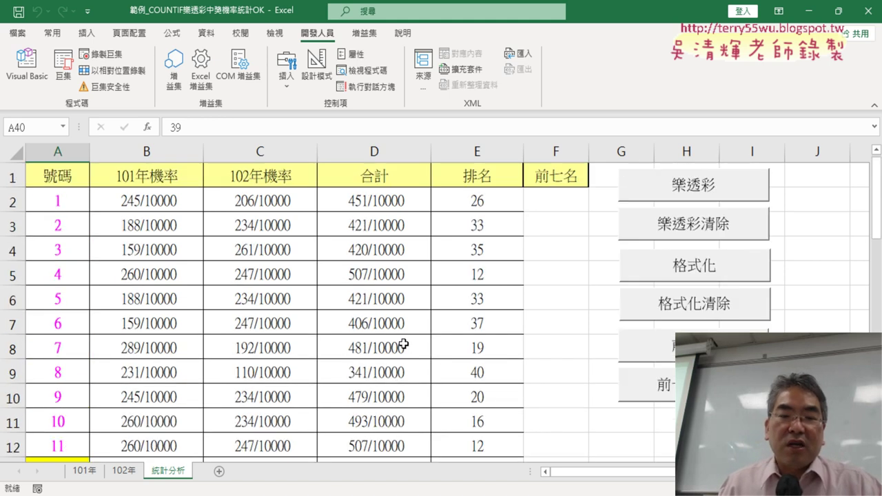
scroll(411, 290, "down", 1)
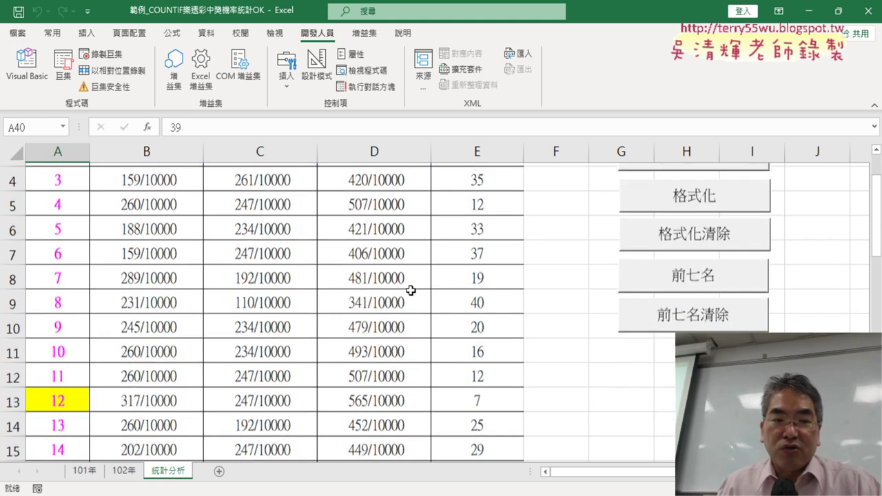
scroll(411, 291, "down", 1)
scroll(410, 290, "up", 1)
scroll(411, 290, "up", 2)
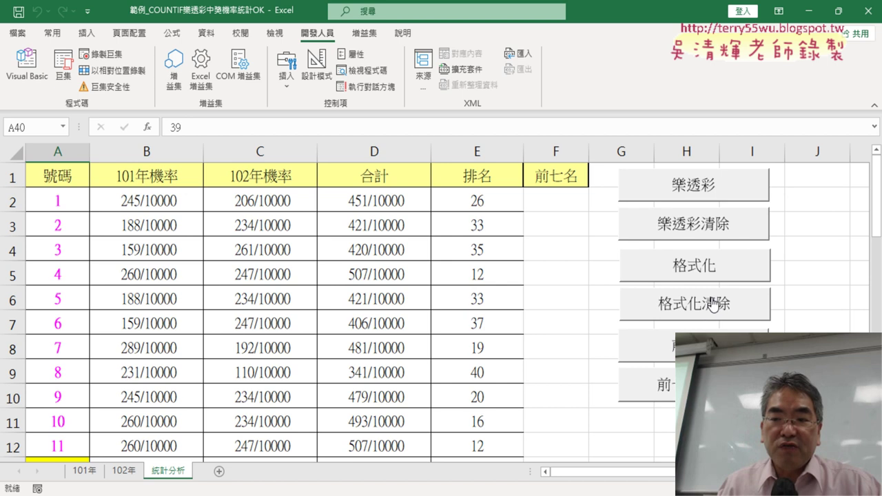
Copy the whole 格式化 macro and paste a second copy below its End Sub.
left_click(27, 66)
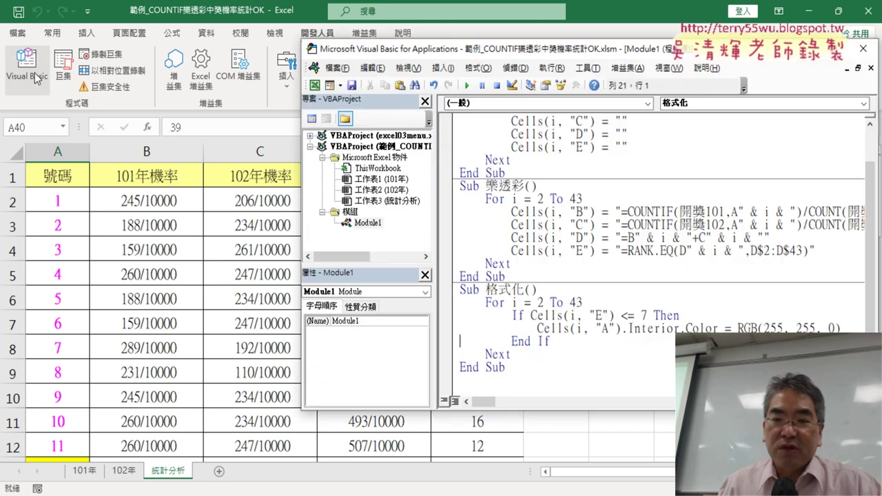
left_click_drag(523, 372, 460, 289)
key("ctrl+c")
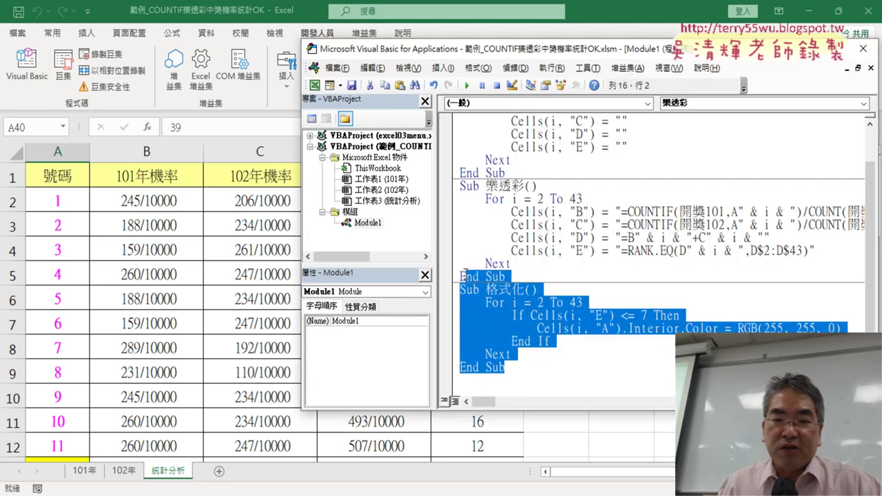
right_click(506, 307)
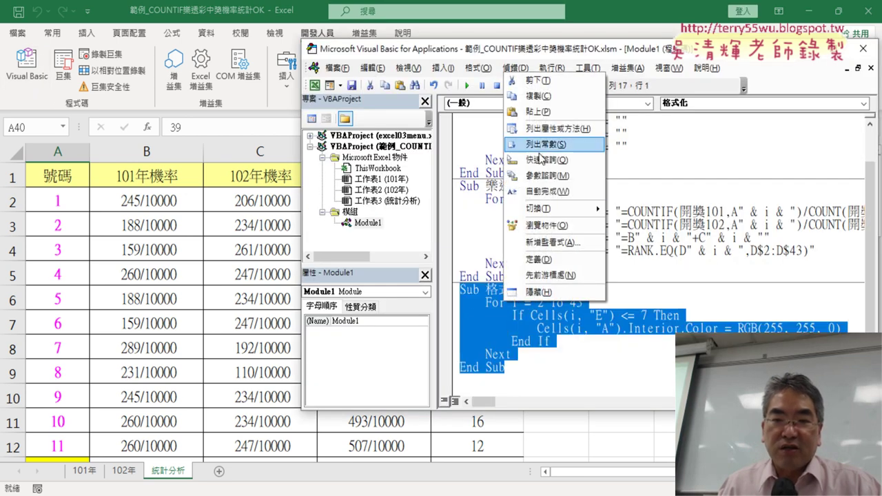
left_click(531, 96)
left_click(482, 386)
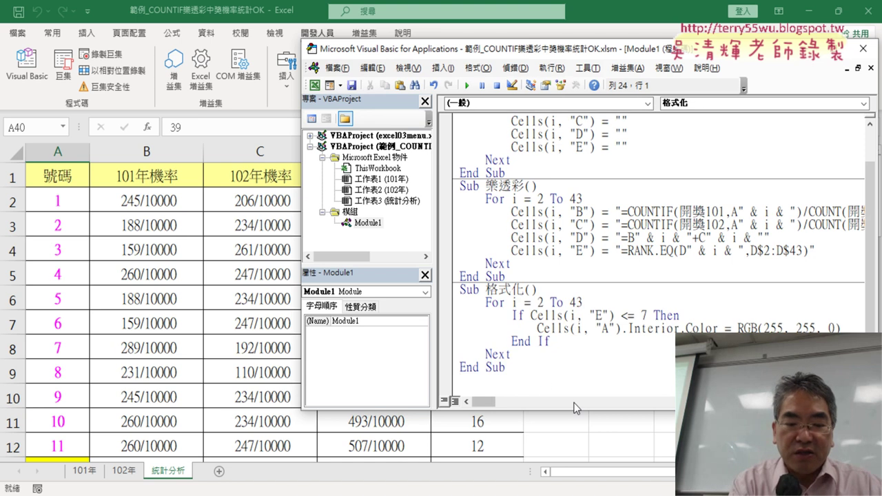
key("ctrl+v")
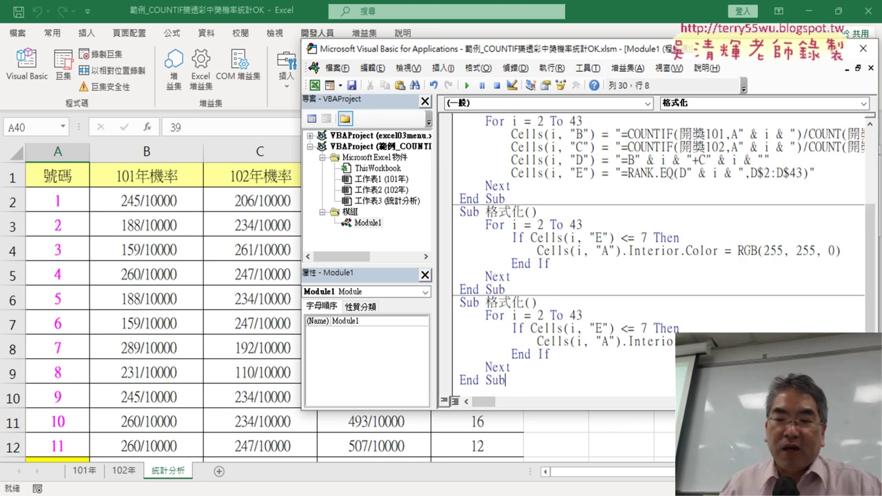
Rename the pasted copy's Sub to 格式化清除 by adding 清除 to its name.
left_click(839, 341)
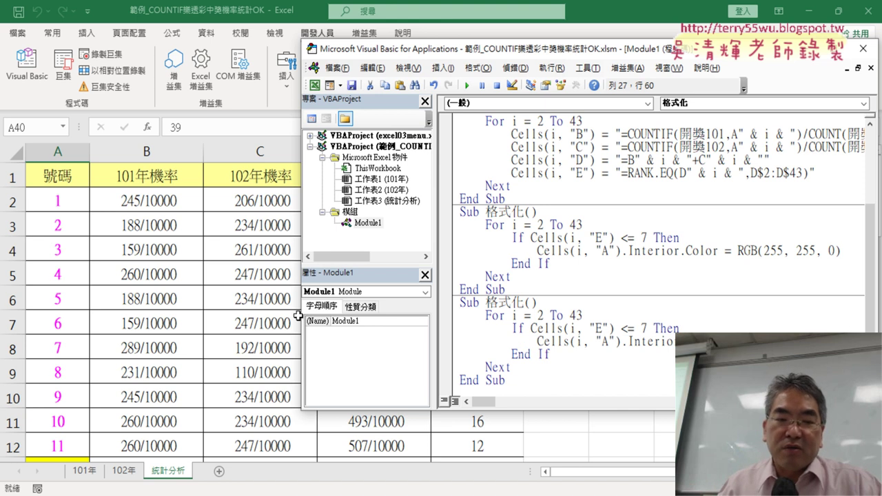
scroll(77, 379, "down", 2)
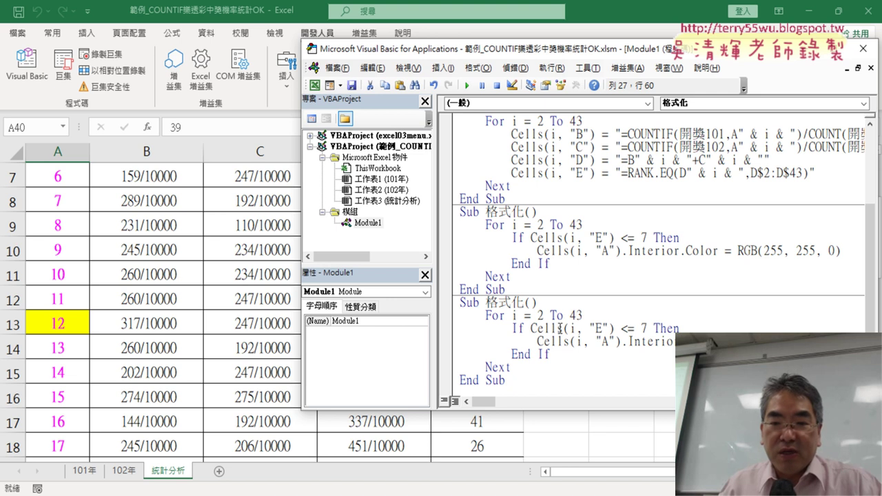
left_click(527, 302)
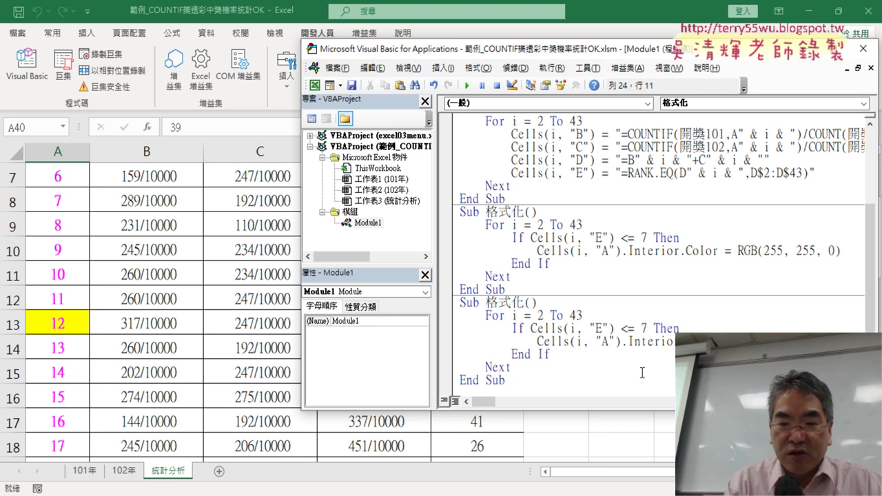
type("清")
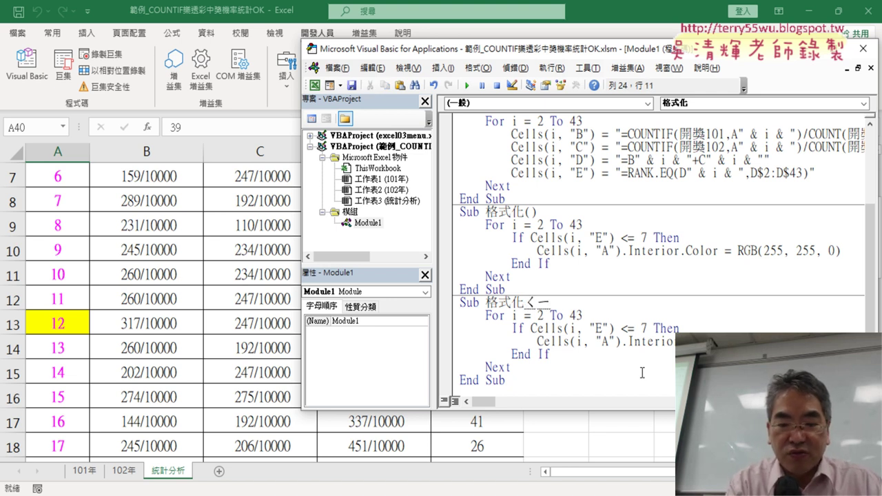
key("Return")
type("除")
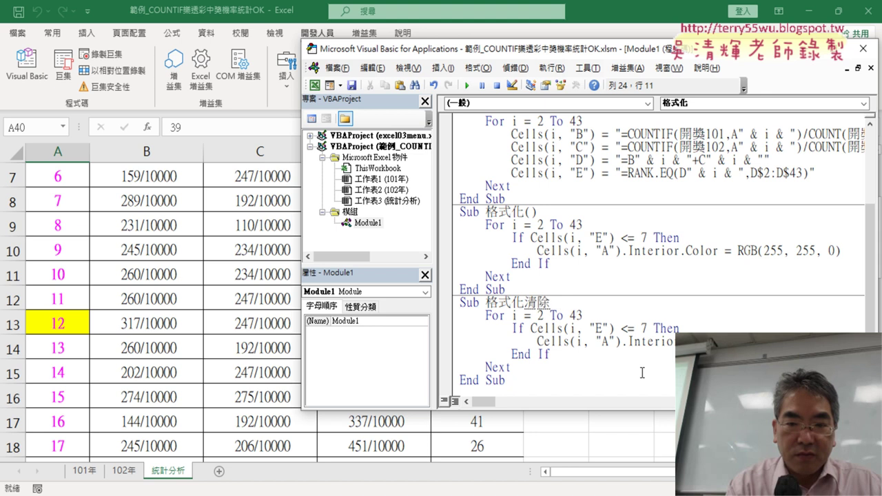
key("Return")
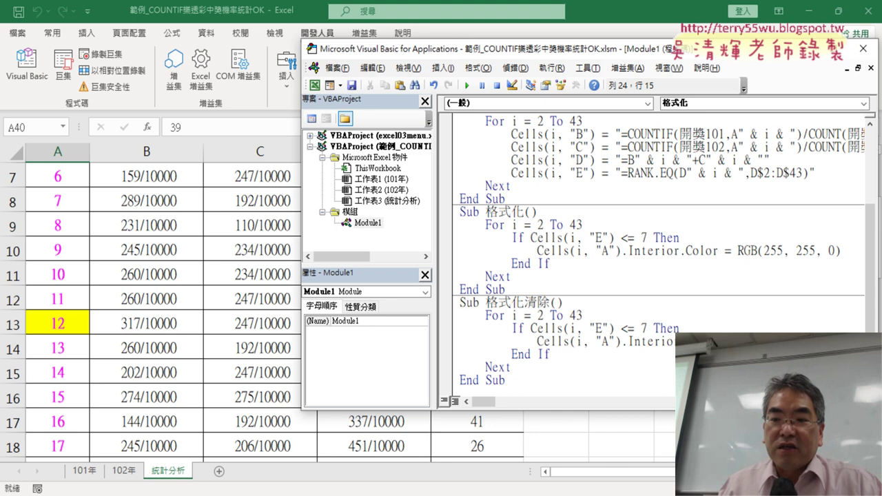
Place the cursor in the 格式化清除 copy's Interior.Color line to review it.
left_click(823, 341)
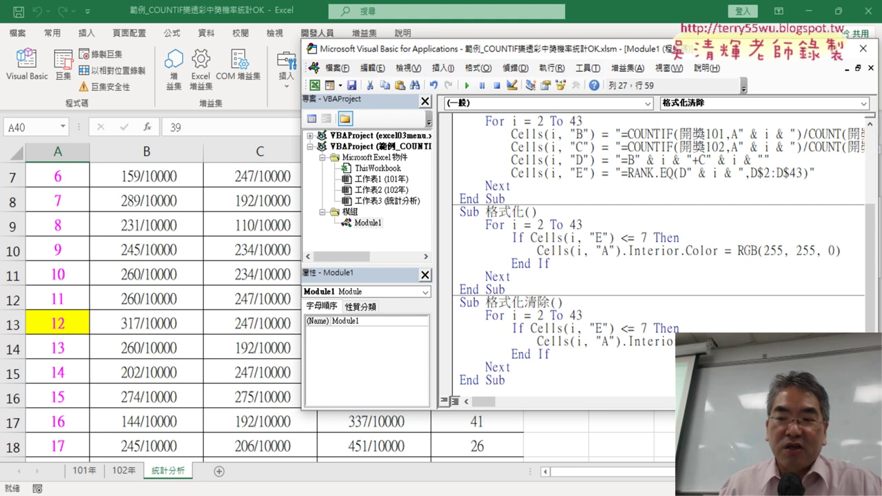
left_click(844, 341)
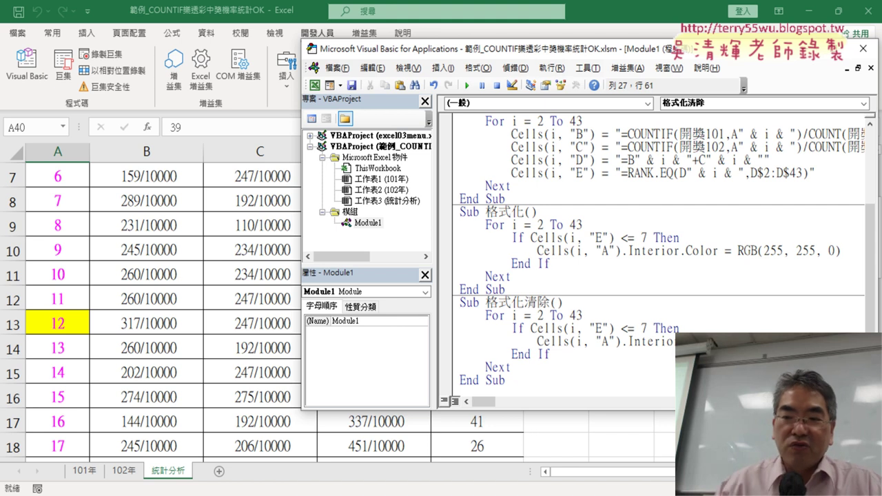
left_click(53, 33)
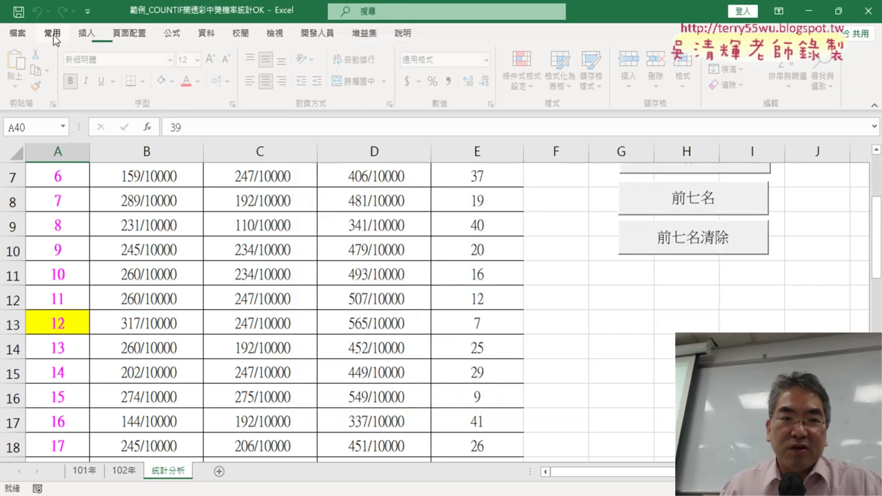
left_click(173, 82)
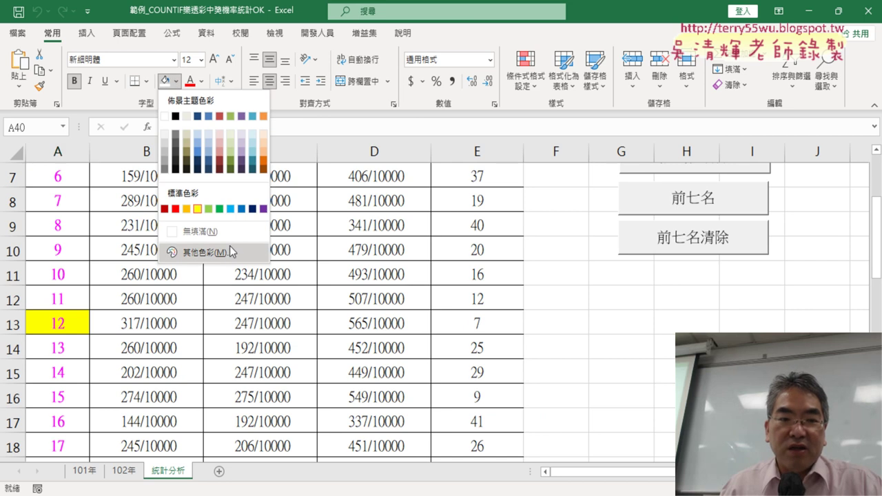
left_click(204, 252)
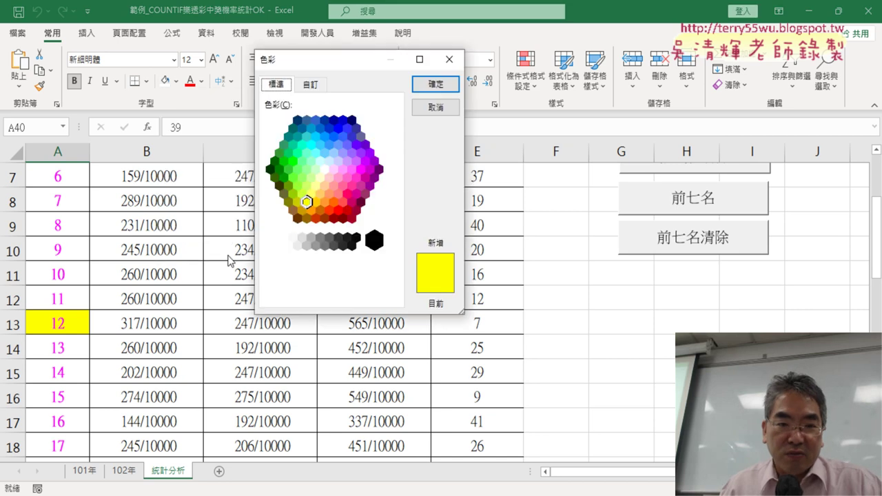
left_click(324, 170)
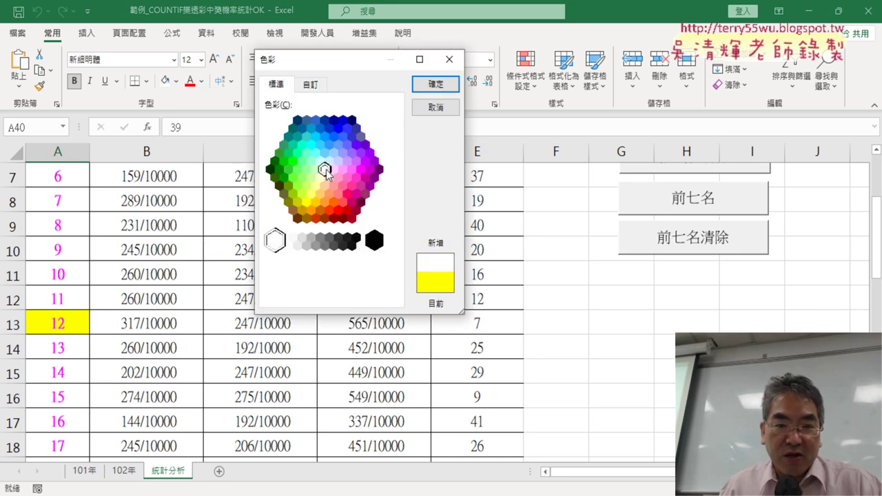
left_click(311, 84)
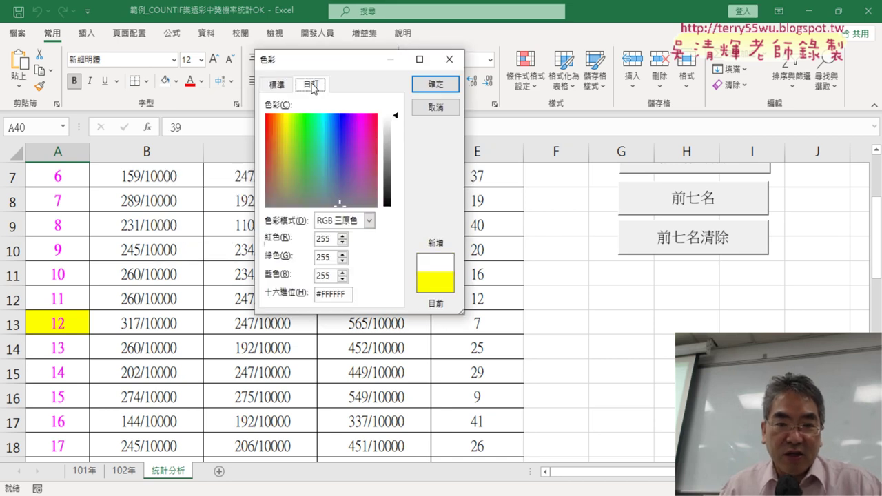
left_click(330, 240)
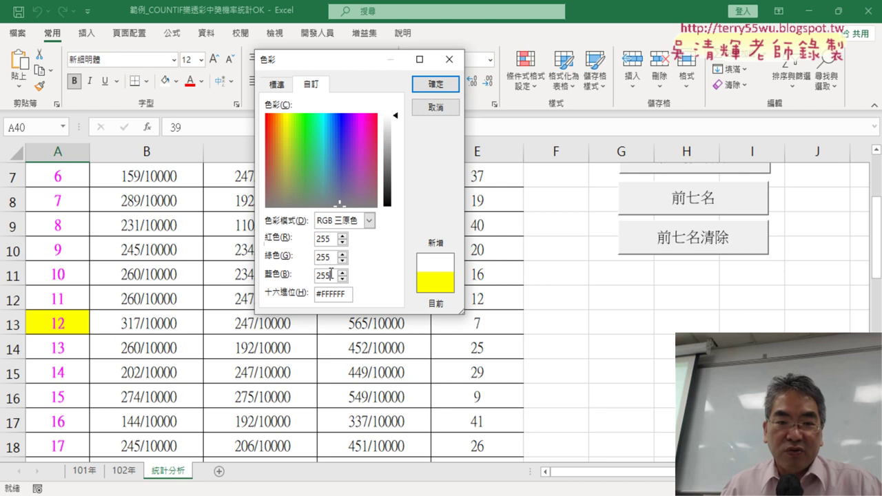
left_click(435, 108)
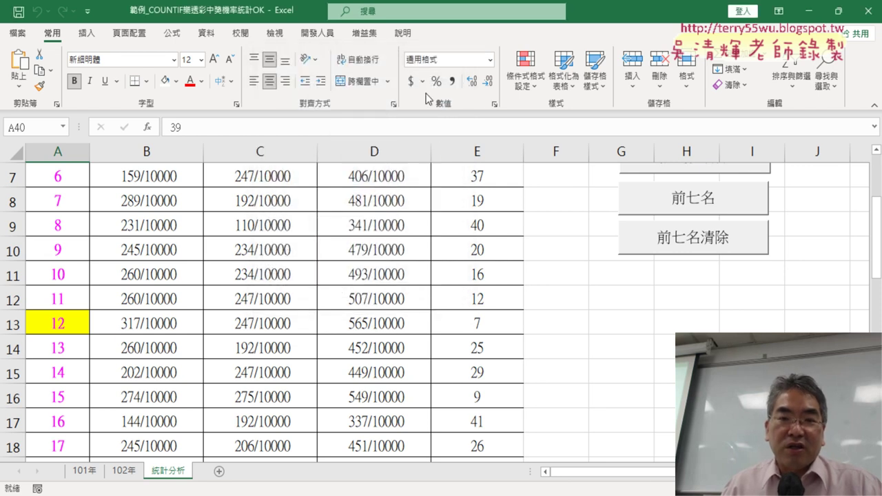
left_click(317, 34)
In 格式化清除's Interior.Color line, replace RGB(255, 255, 0) with xlNone.
left_click(27, 67)
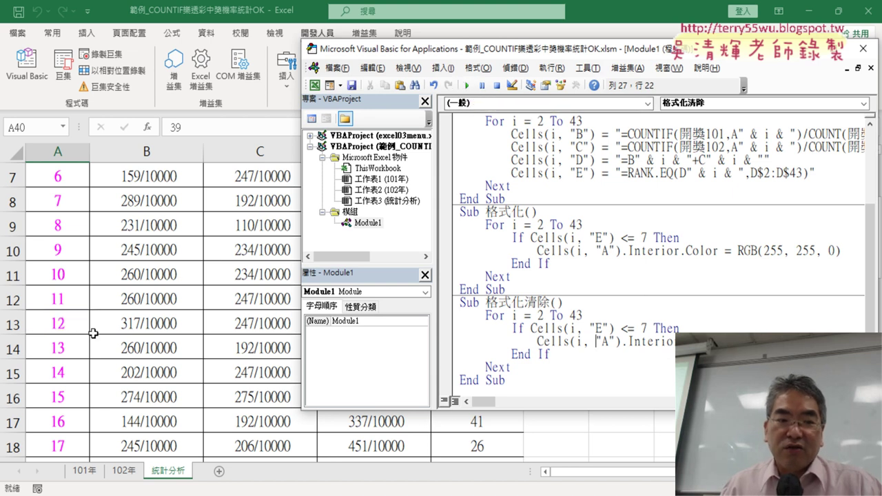
scroll(94, 333, "down", 6)
scroll(93, 334, "down", 3)
scroll(94, 335, "up", 1)
scroll(95, 333, "up", 6)
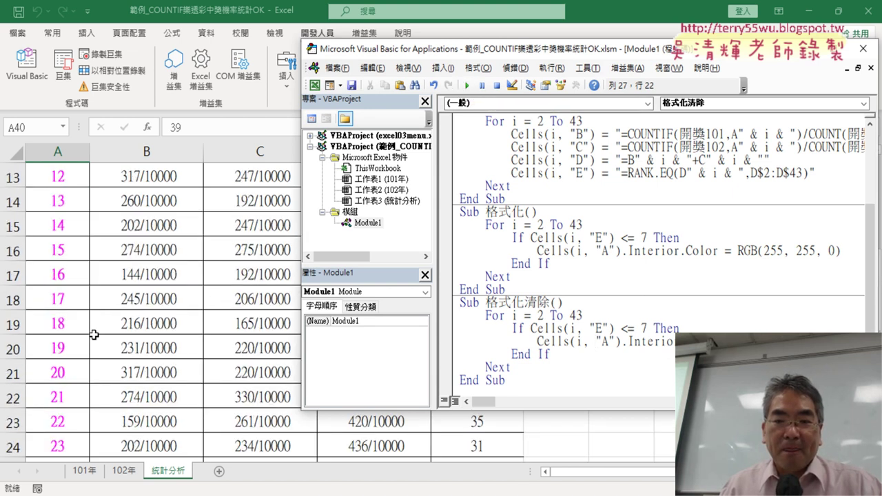
scroll(95, 331, "up", 3)
scroll(96, 330, "up", 1)
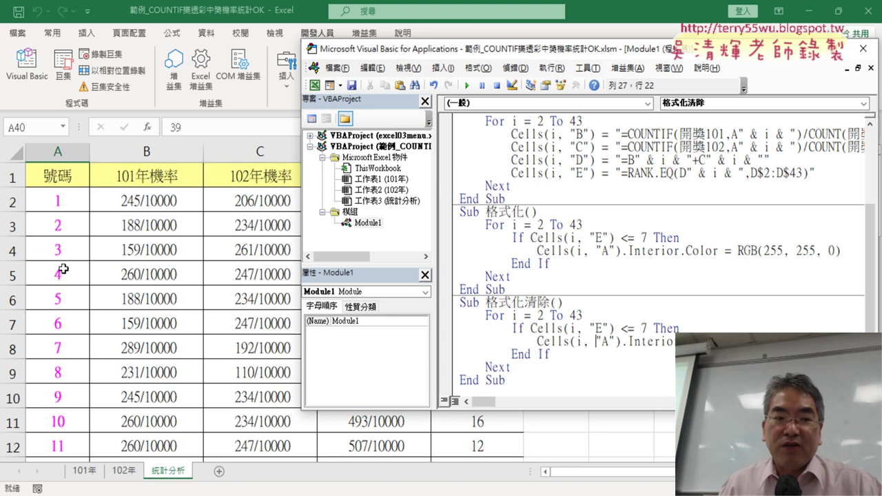
scroll(64, 285, "down", 2)
scroll(63, 285, "down", 2)
scroll(64, 285, "down", 1)
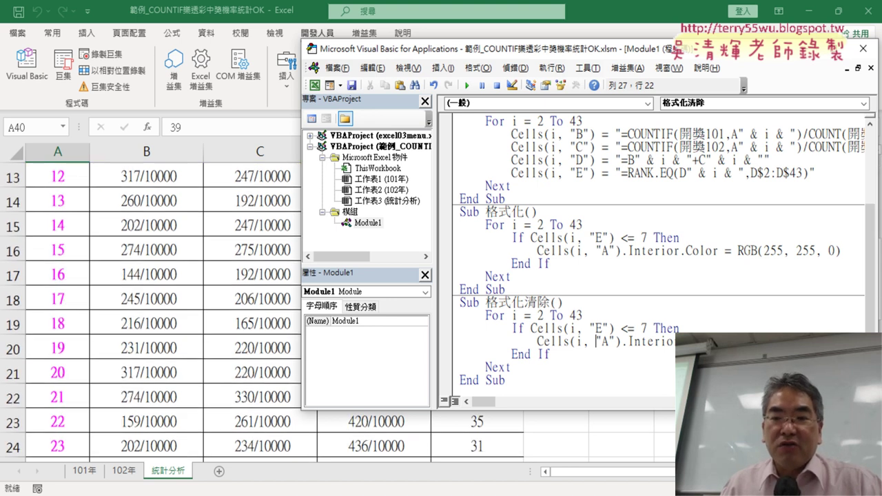
key("shift+End")
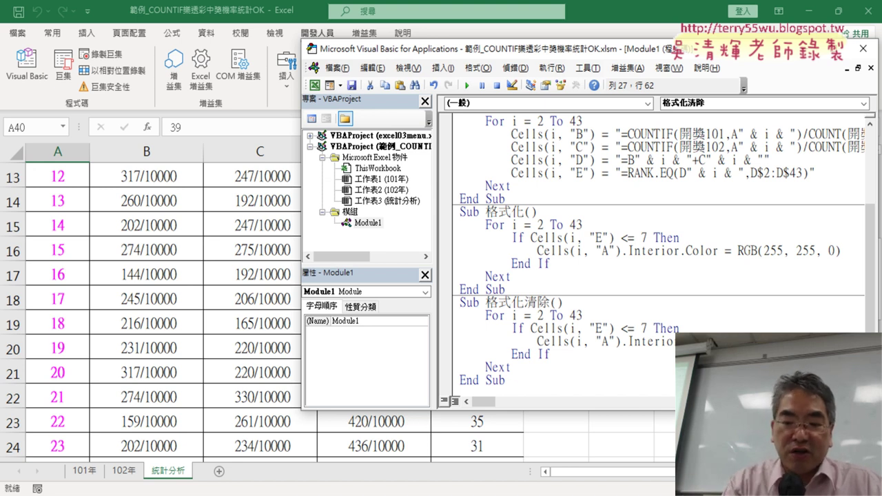
key("Delete")
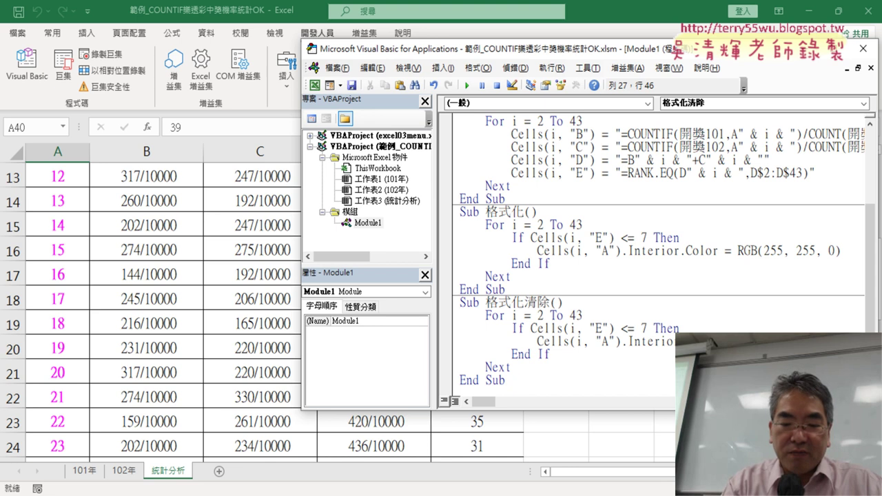
type("on")
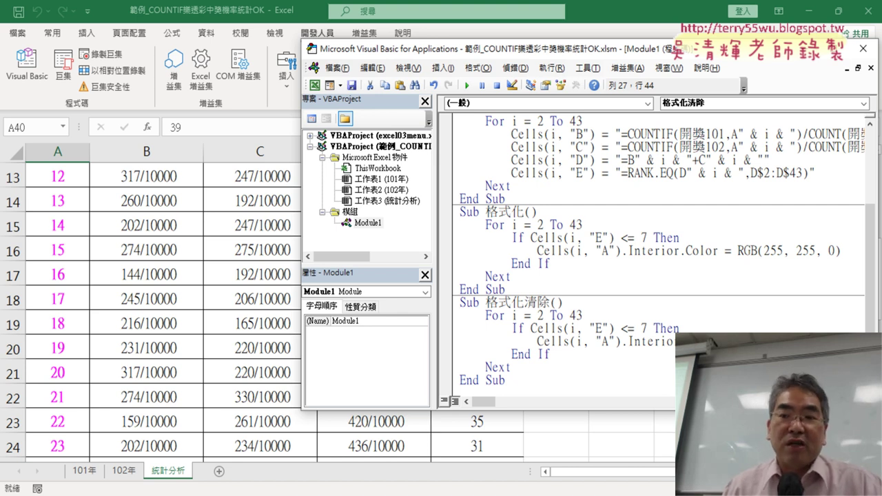
Highlight the 清除 name, the fill line and the 格式化 macro to explain the code.
left_click(811, 303)
left_click_drag(835, 341, 763, 341)
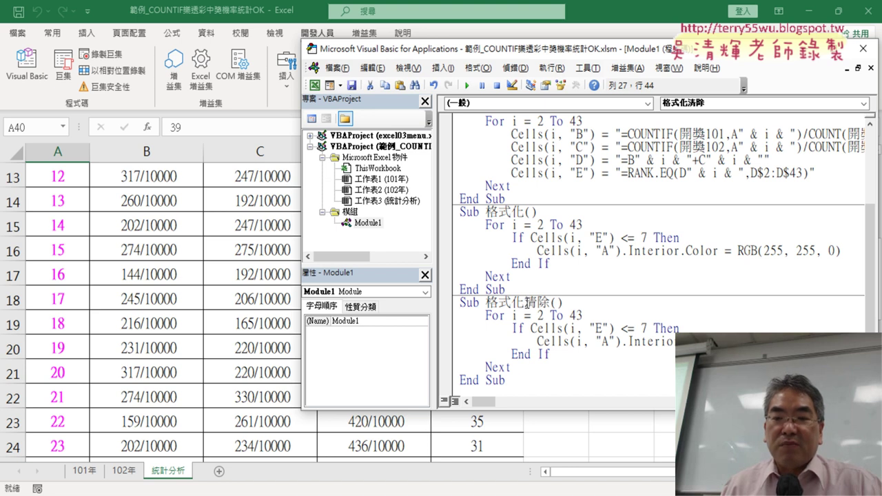
left_click_drag(526, 303, 552, 302)
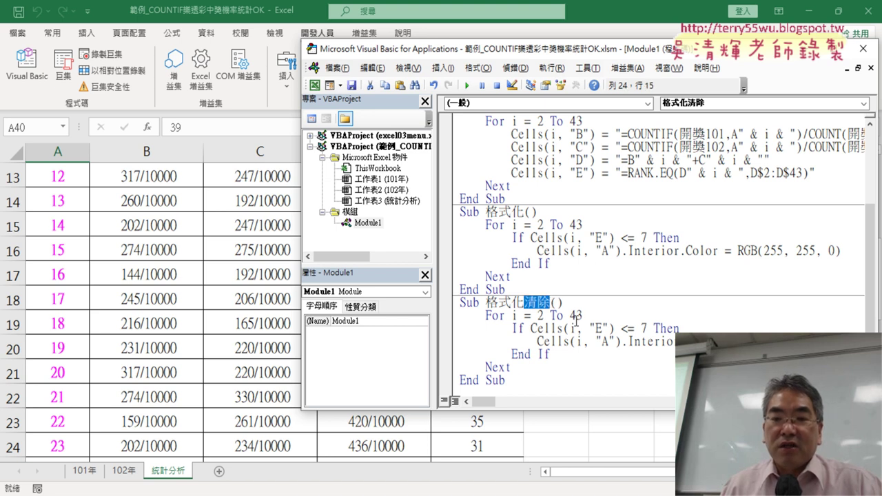
left_click_drag(517, 289, 446, 217)
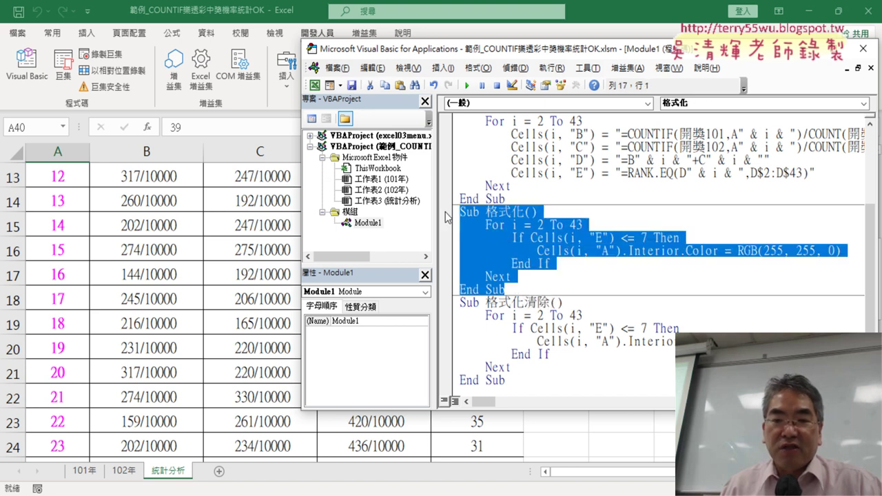
left_click(759, 341)
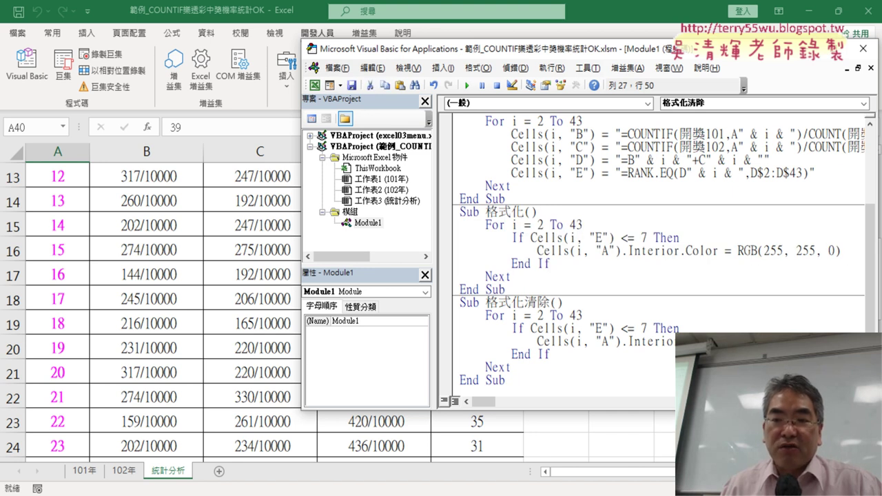
Run 格式化 to fill A13 and A22 yellow, then run 格式化清除 to clear them.
left_click(607, 251)
left_click(466, 85)
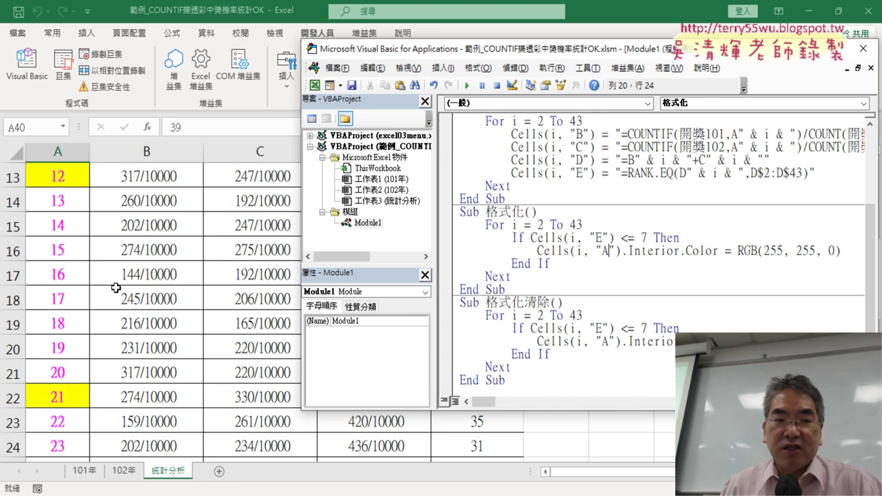
left_click(654, 330)
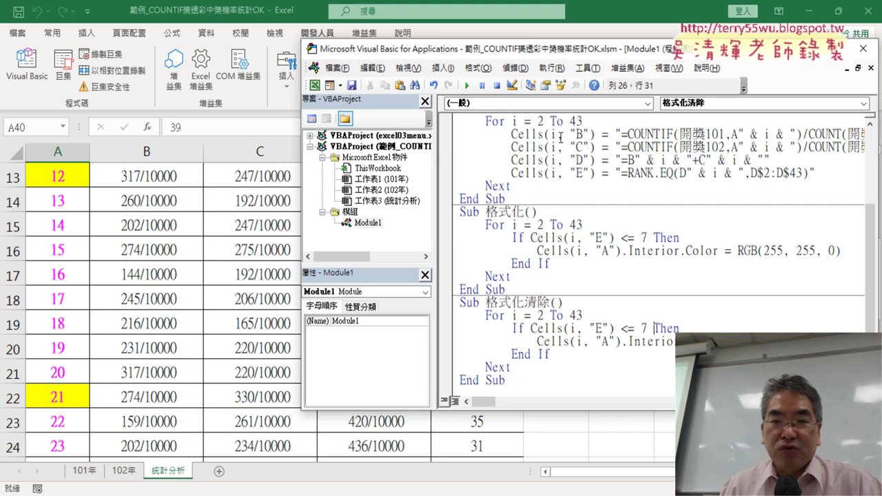
left_click(471, 89)
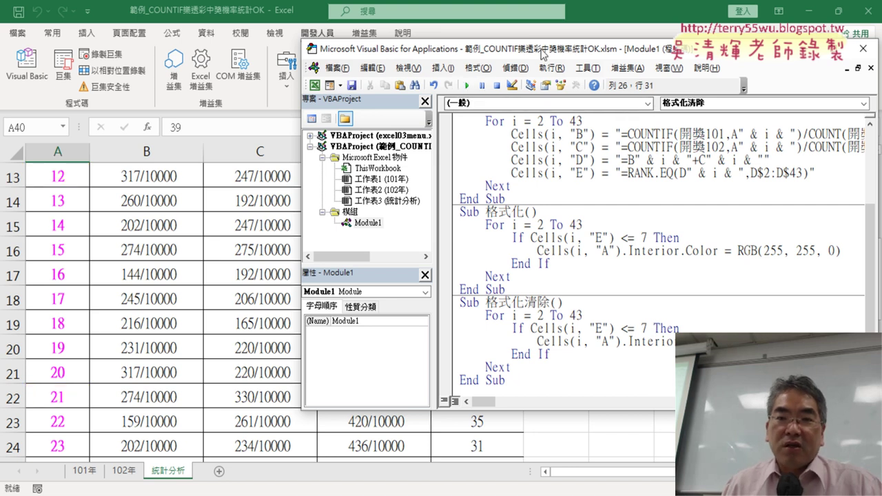
left_click_drag(543, 54, 386, 63)
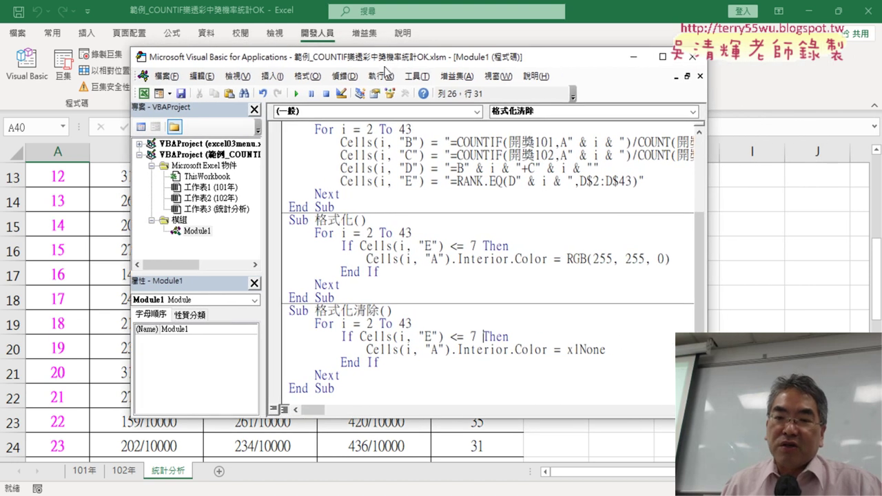
Return to the 統計分析 worksheet and select F2:F9 under 前七名.
left_click(751, 349)
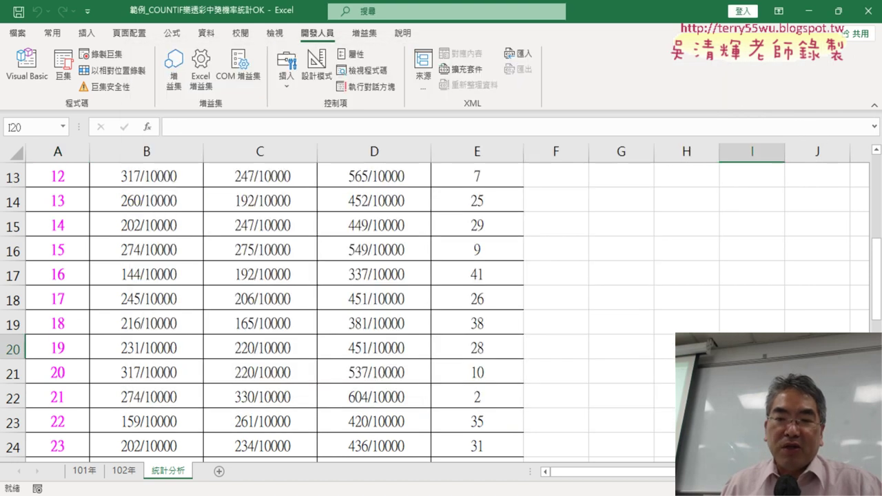
scroll(604, 367, "up", 3)
scroll(606, 352, "up", 1)
left_click_drag(574, 210, 568, 363)
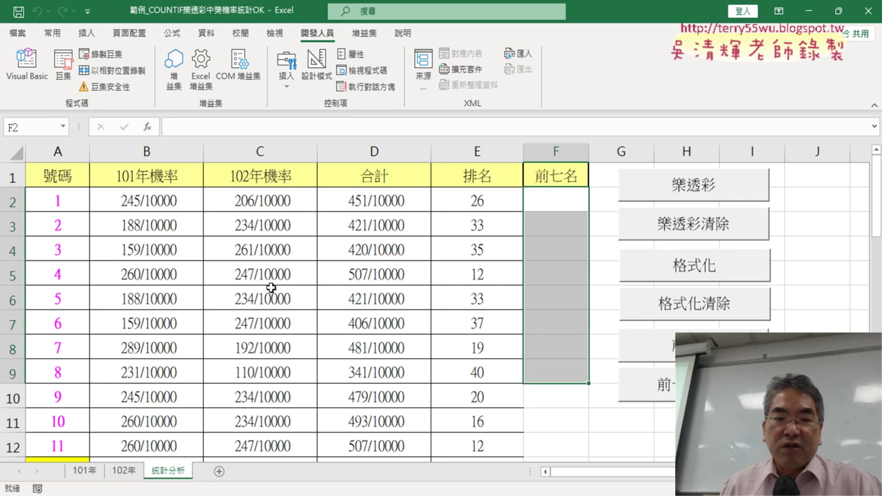
Select cell F2 and scroll the sheet to review the yellow-filled top-ranked numbers.
scroll(269, 288, "down", 1)
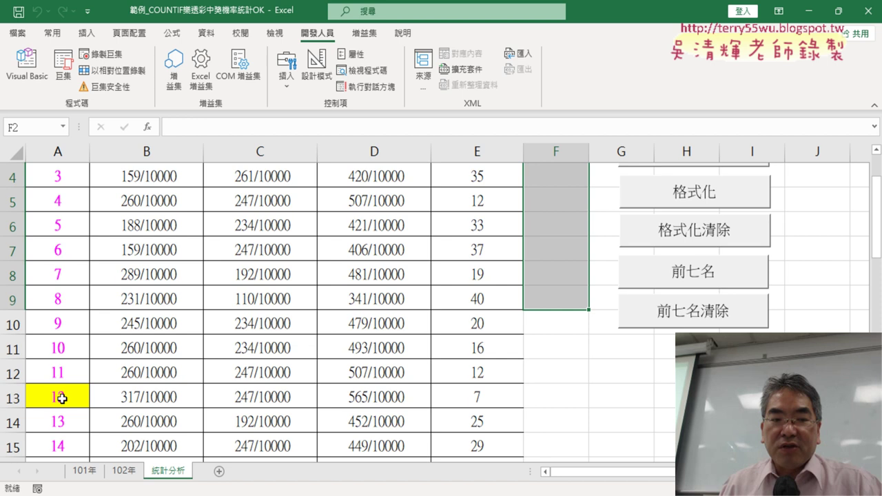
scroll(62, 398, "up", 1)
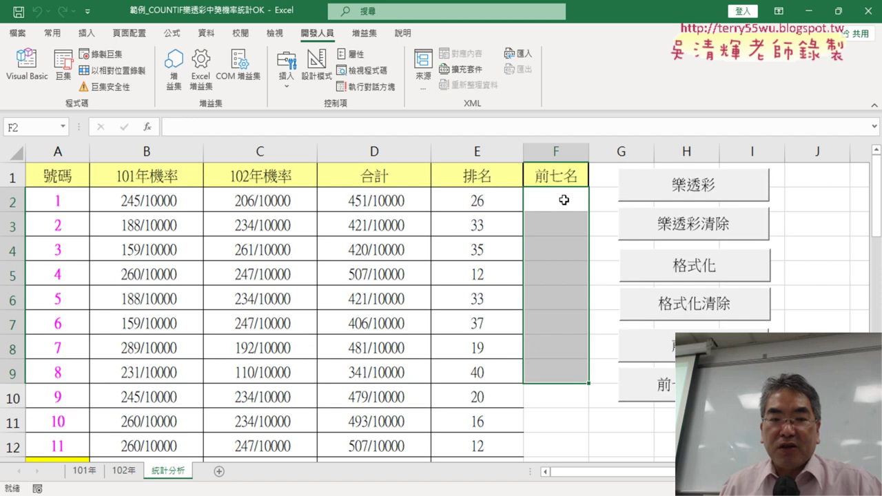
scroll(564, 200, "down", 1)
scroll(564, 200, "up", 1)
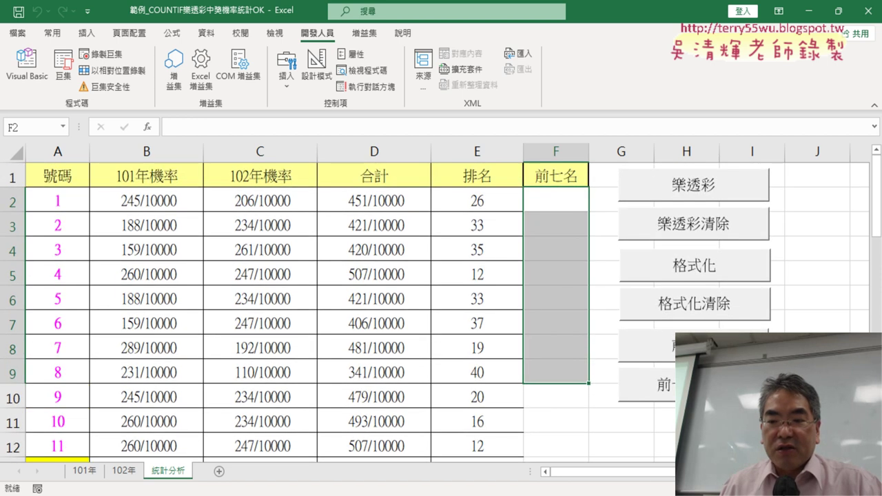
scroll(502, 269, "down", 2, "ctrl")
scroll(501, 269, "down", 2, "ctrl")
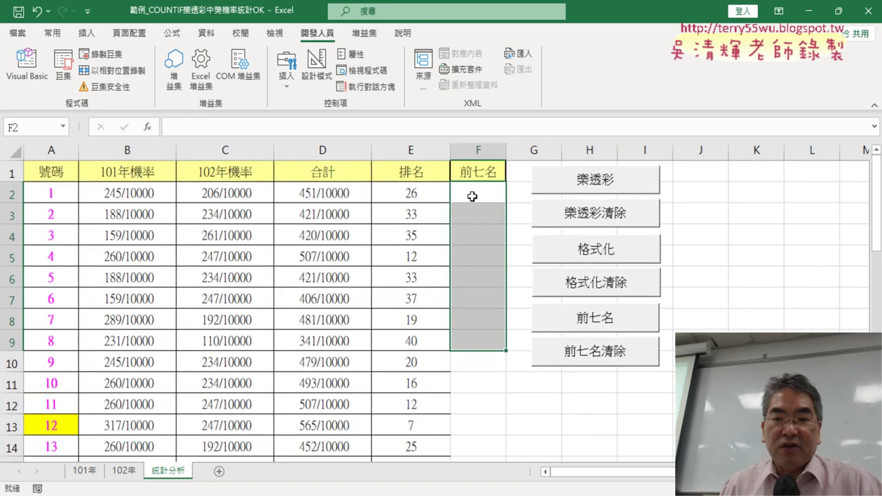
left_click(472, 197)
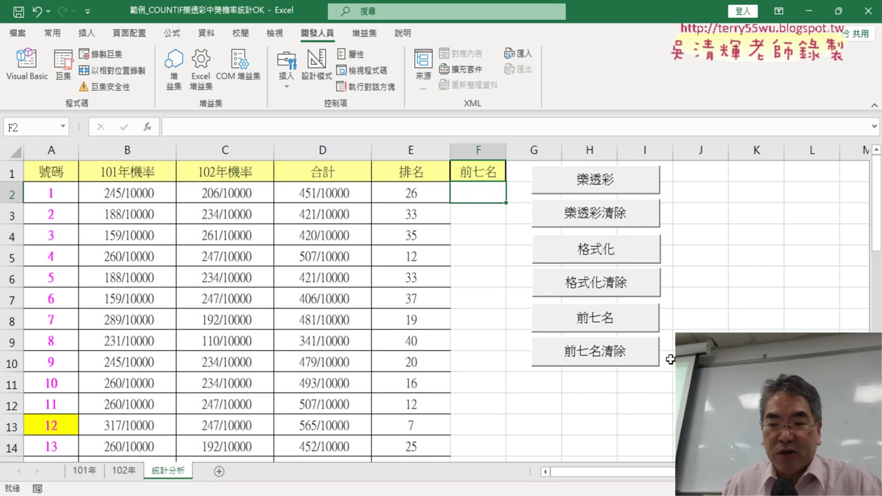
scroll(608, 365, "down", 1, "ctrl")
scroll(608, 365, "down", 2, "ctrl")
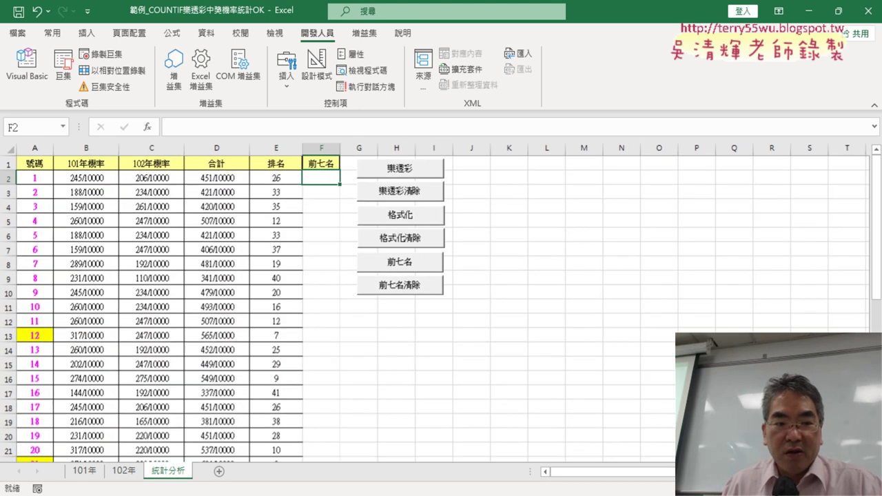
scroll(608, 364, "down", 2, "ctrl")
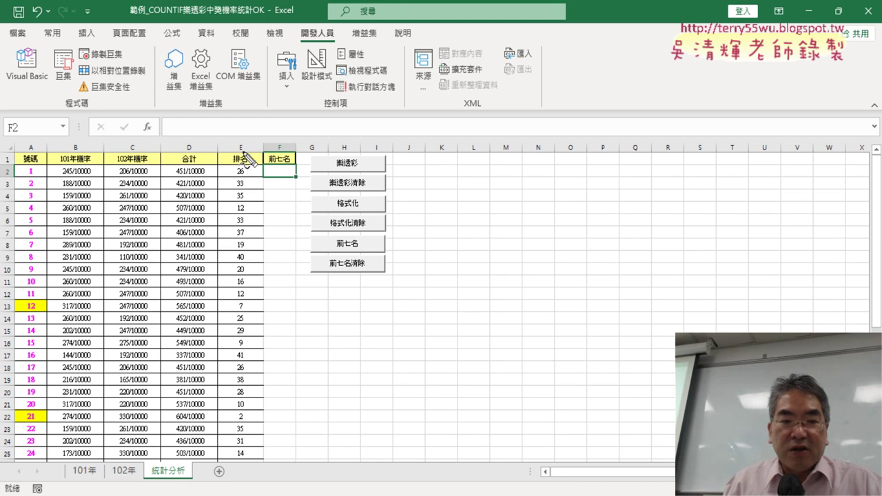
mouse_move(246, 315)
left_mouse_down()
mouse_move(233, 315)
mouse_move(249, 304)
mouse_move(241, 321)
left_mouse_up()
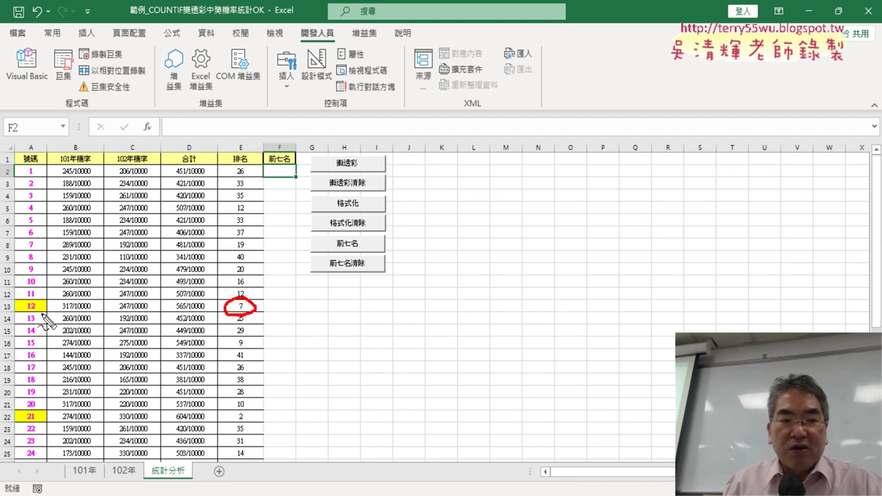
mouse_move(43, 313)
left_mouse_down()
mouse_move(22, 312)
mouse_move(46, 313)
left_mouse_up()
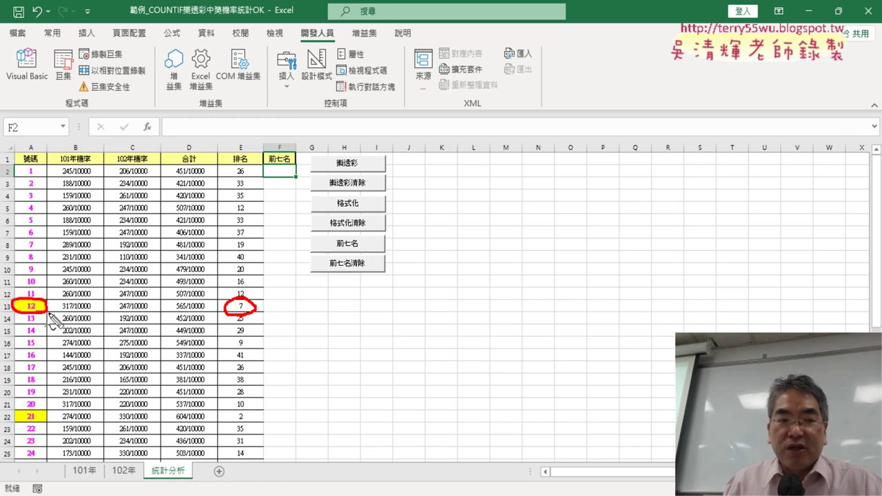
mouse_move(40, 305)
left_mouse_down()
mouse_move(36, 224)
mouse_move(96, 177)
mouse_move(253, 179)
mouse_move(301, 166)
mouse_move(300, 182)
left_mouse_up()
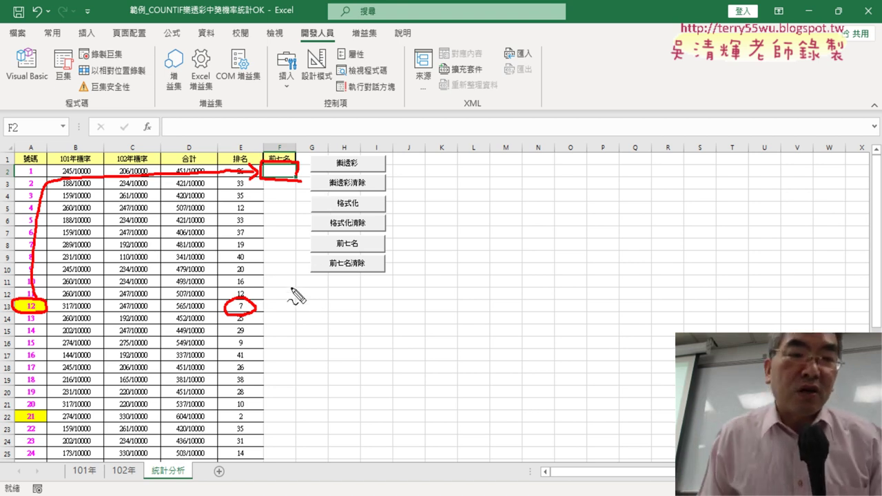
left_click_drag(46, 423, 54, 414)
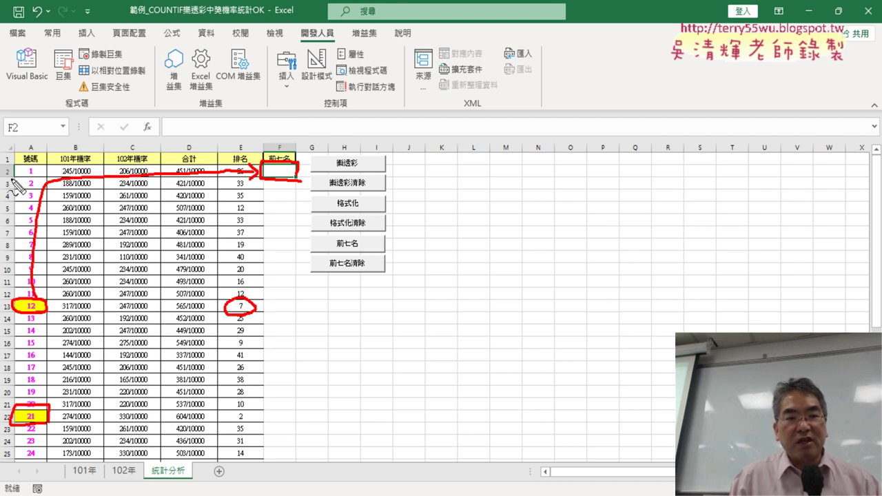
left_click_drag(15, 168, 13, 175)
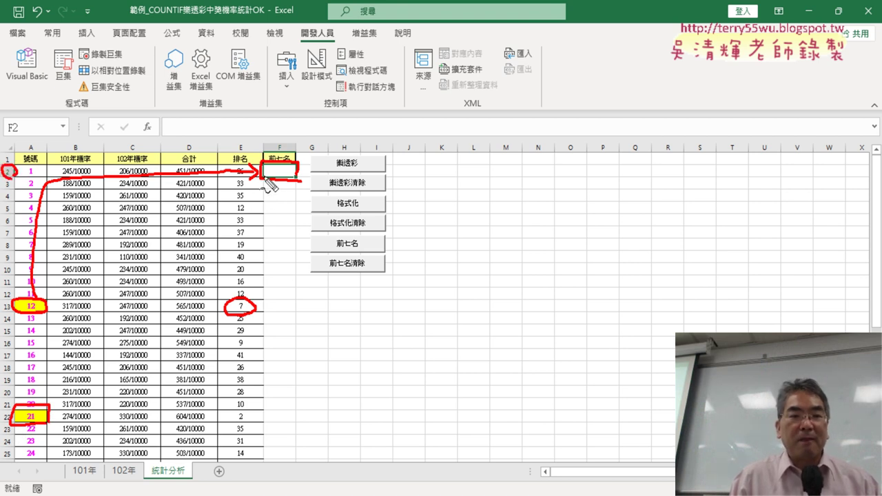
mouse_move(263, 180)
left_mouse_down()
mouse_move(262, 194)
mouse_move(302, 183)
left_mouse_up()
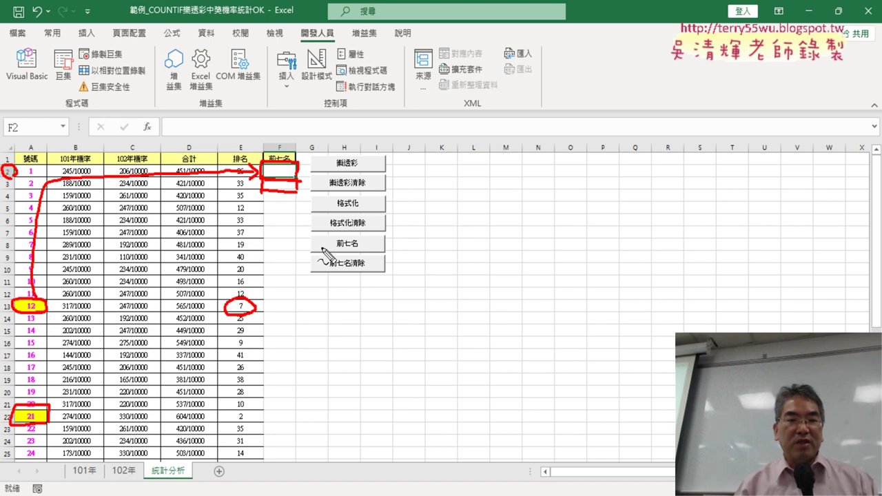
key("Escape")
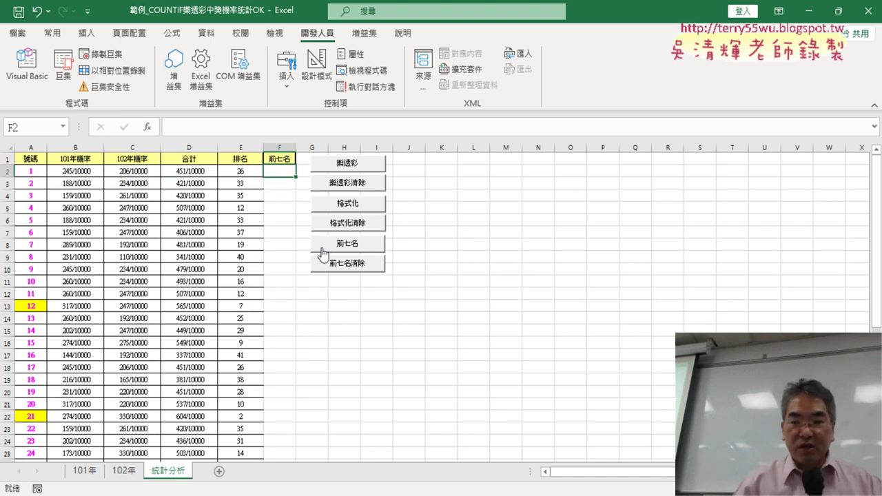